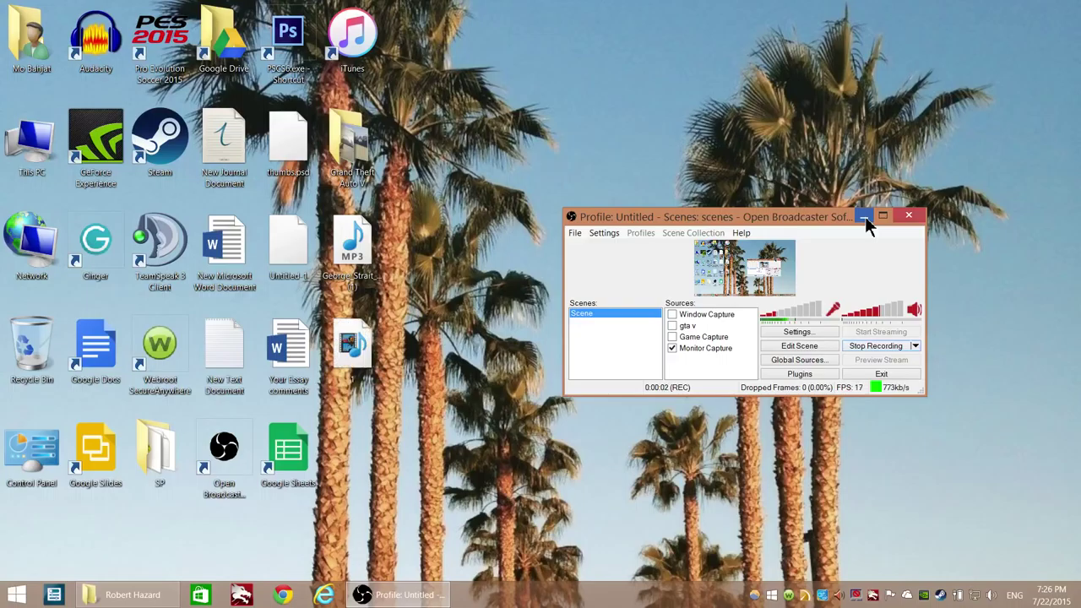
- Minimize the Open Broadcaster Software window to reveal the desktop
click(864, 216)
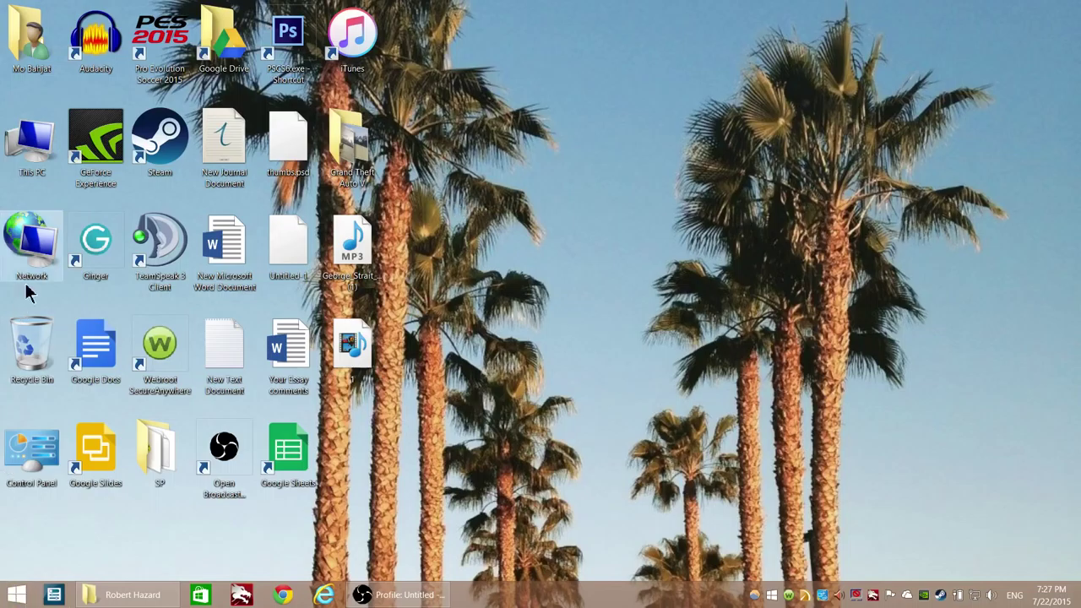
- Open Control Panel from This PC and scroll down to Folder Options
double_click(34, 148)
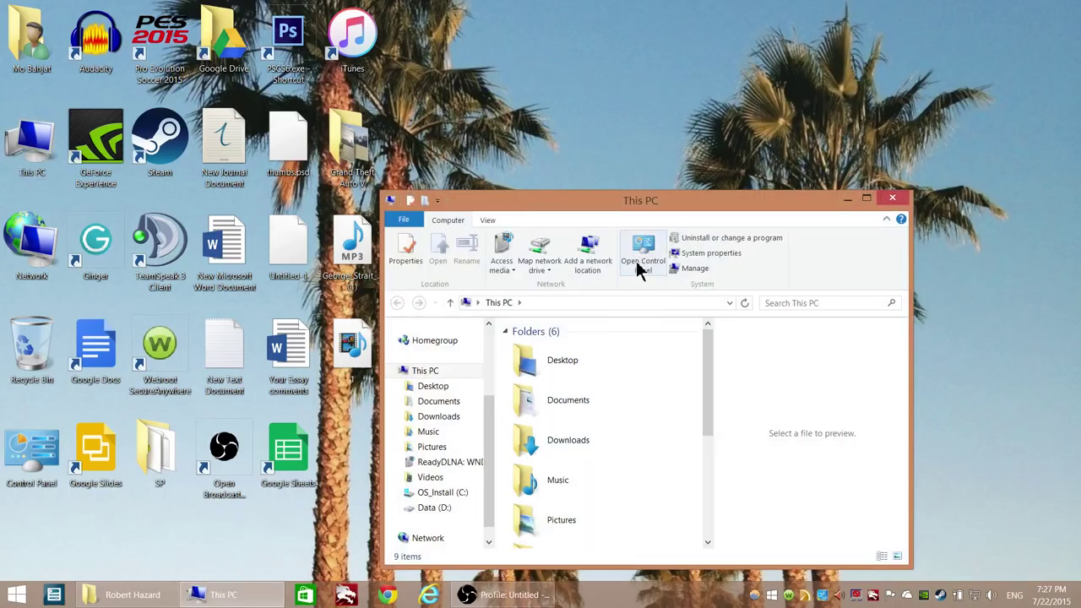
click(644, 267)
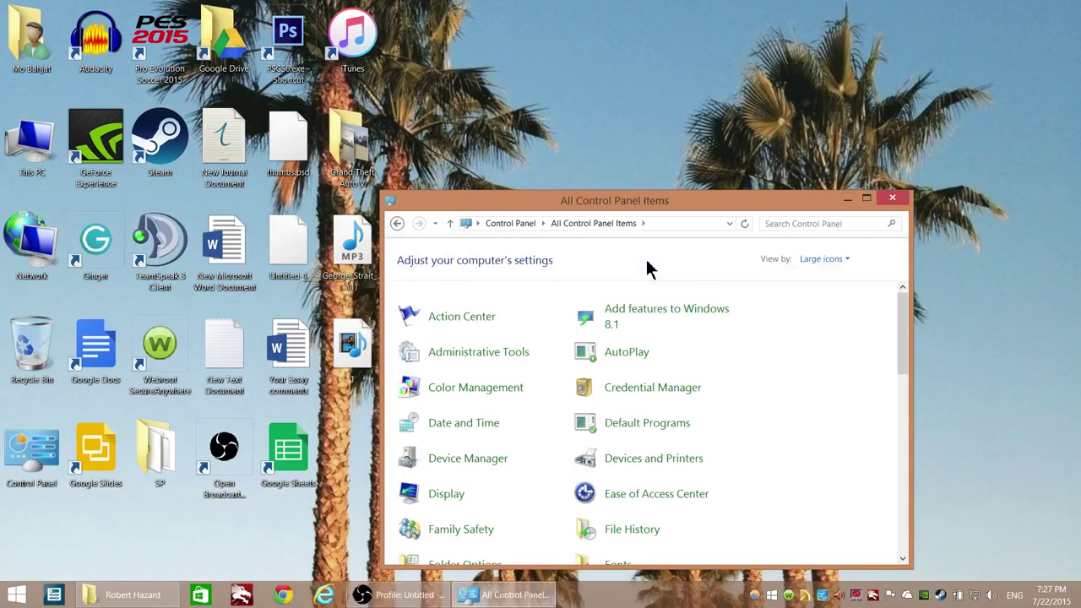
scroll(615, 360, down, 3)
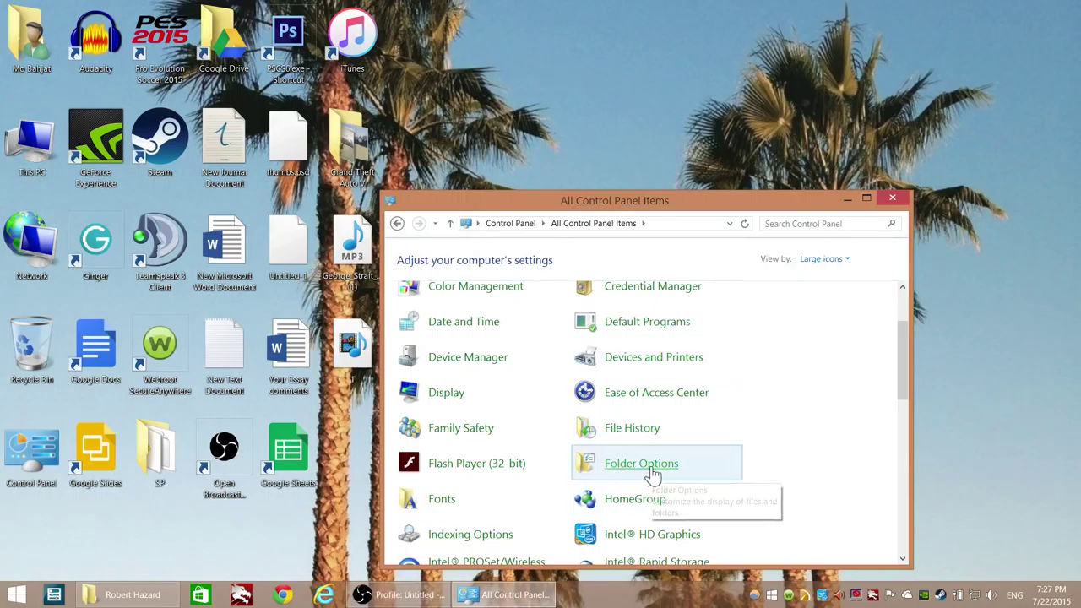
- Turn off 'Hide extensions for known file types' in Folder Options, then close Control Panel
click(657, 468)
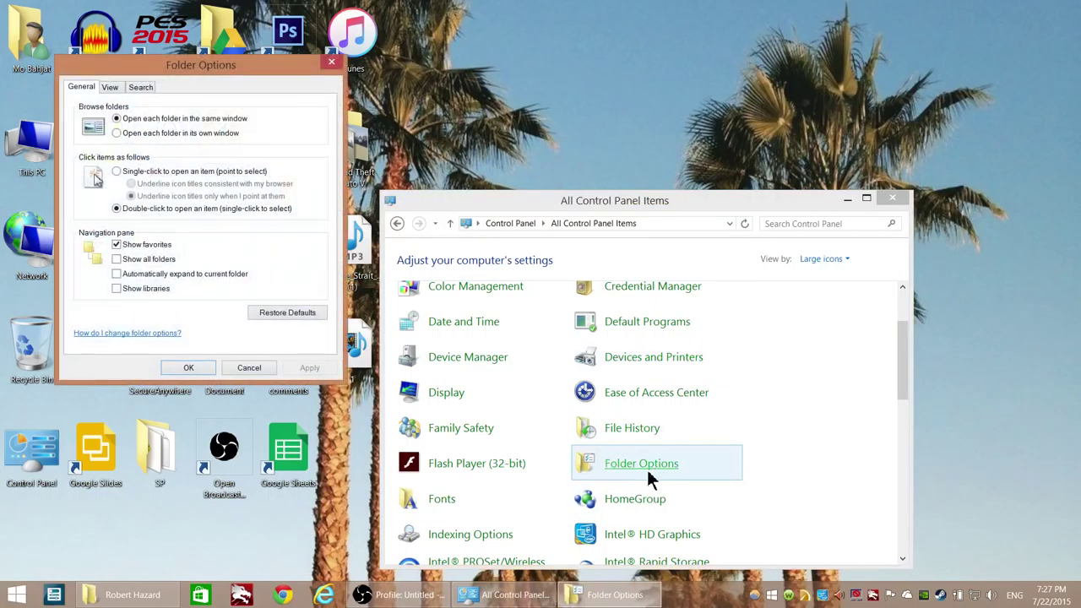
drag(104, 67, 395, 100)
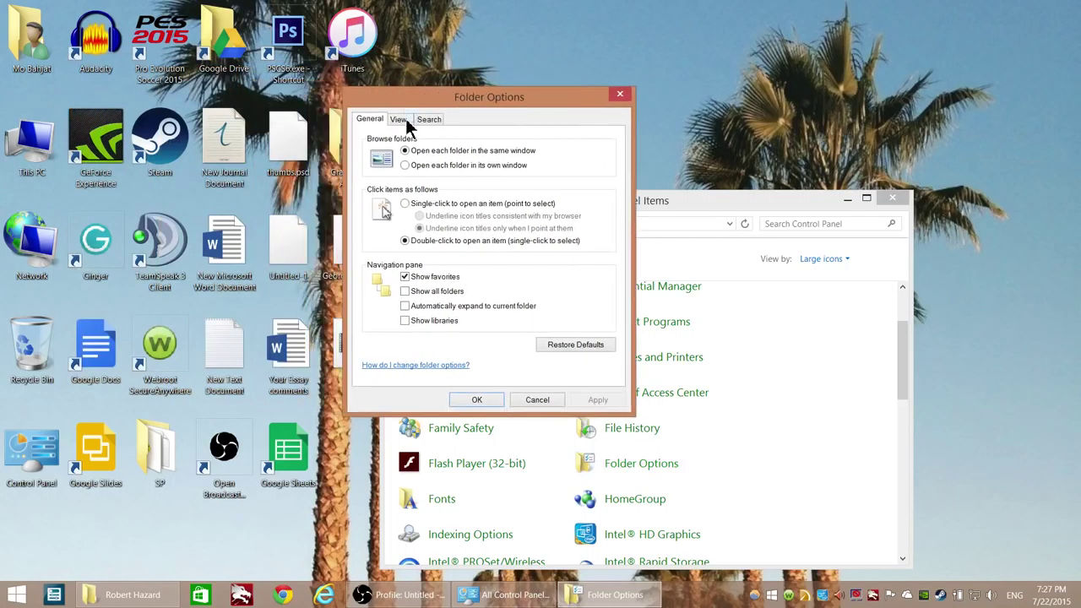
click(398, 119)
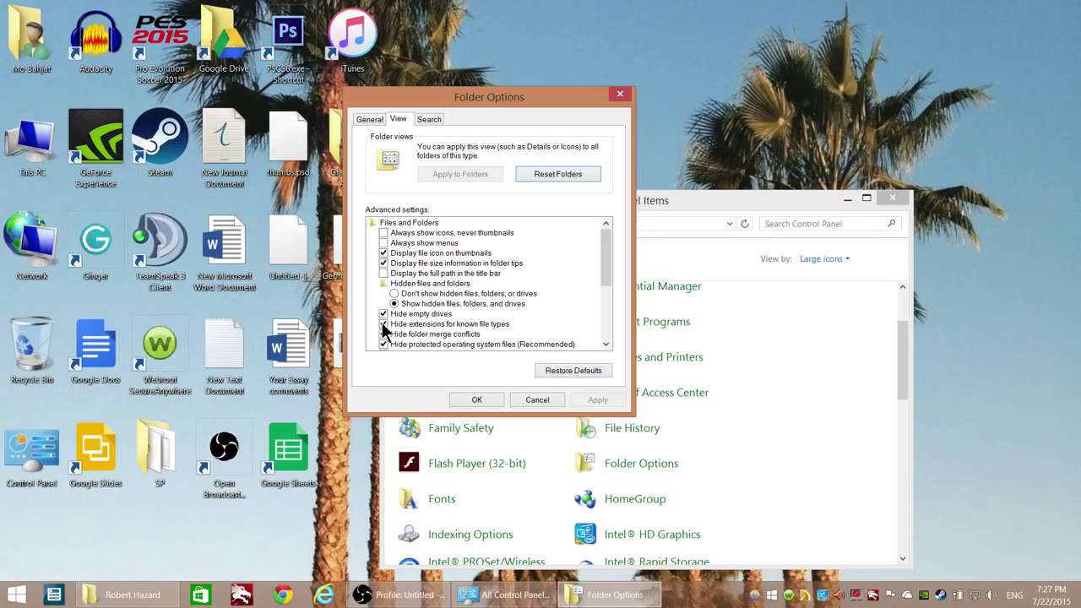
click(383, 324)
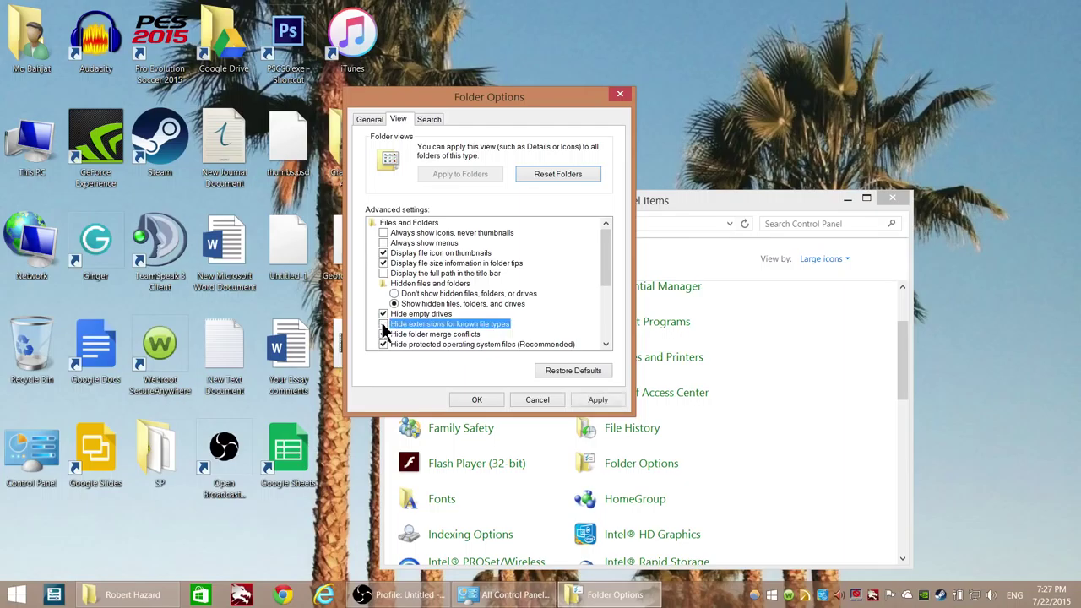
click(592, 403)
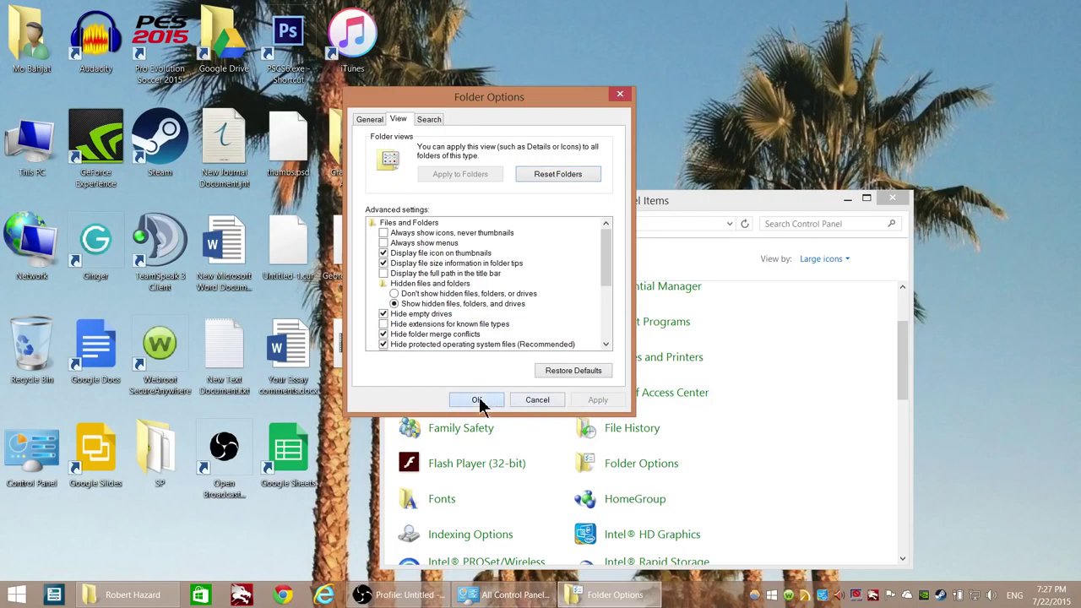
click(477, 399)
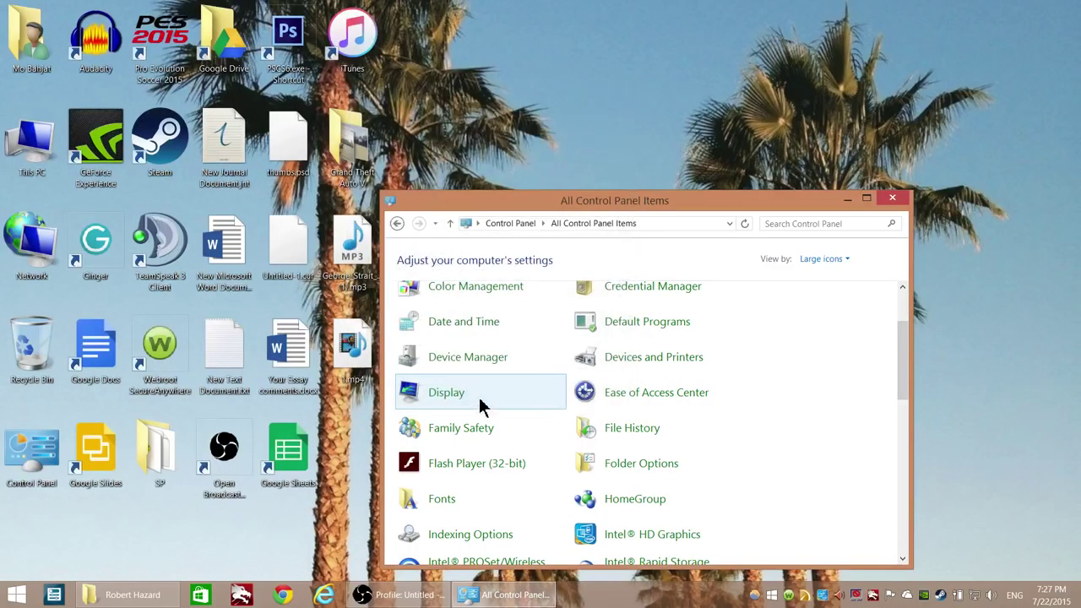
click(892, 199)
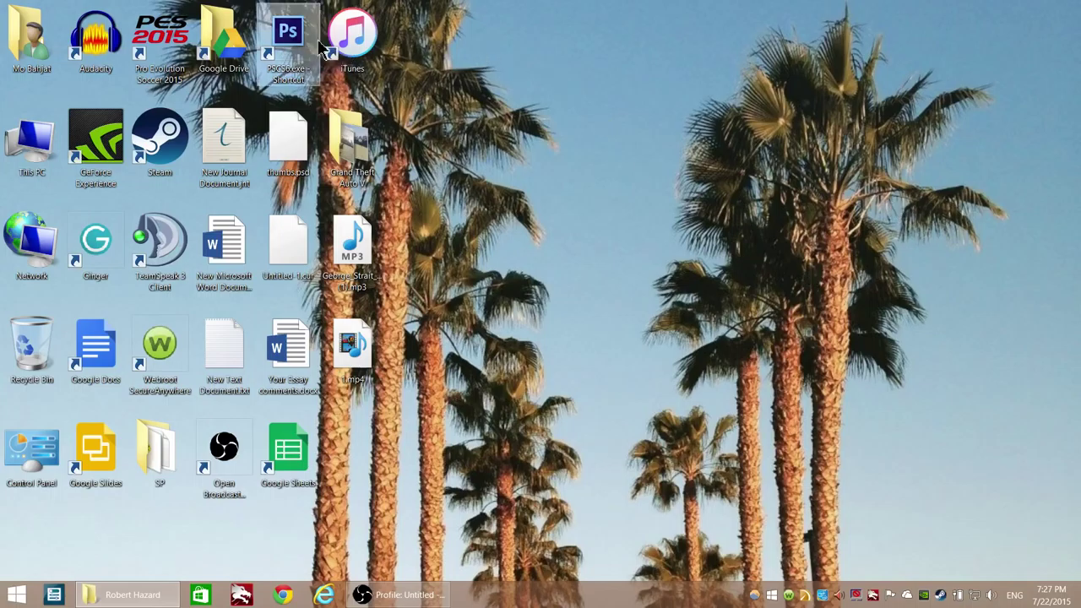
- Launch iTunes and open the connected iPhone 5c's Summary page
double_click(359, 53)
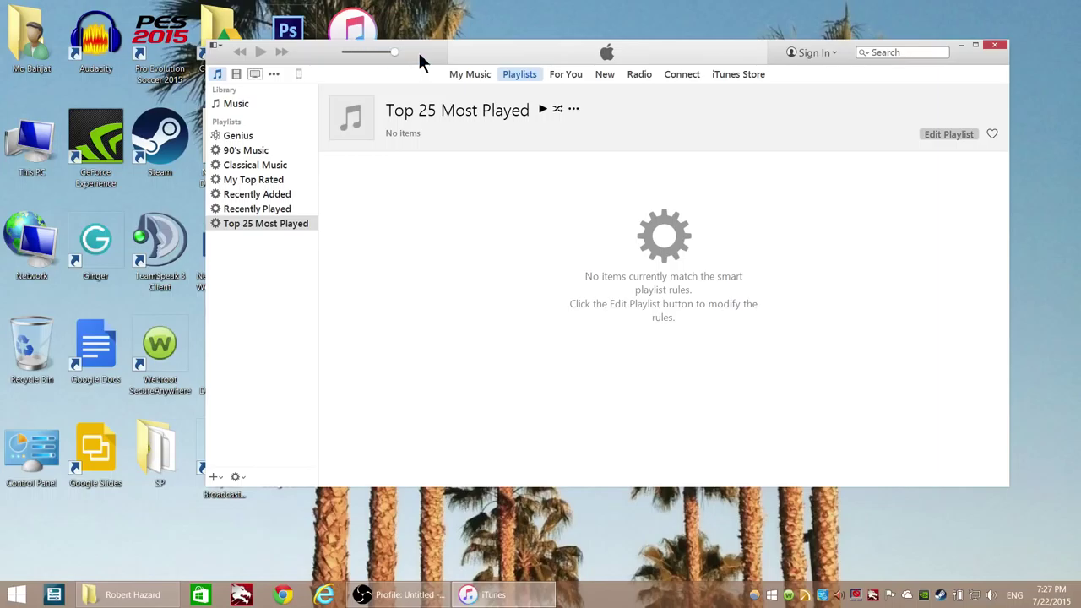
click(299, 76)
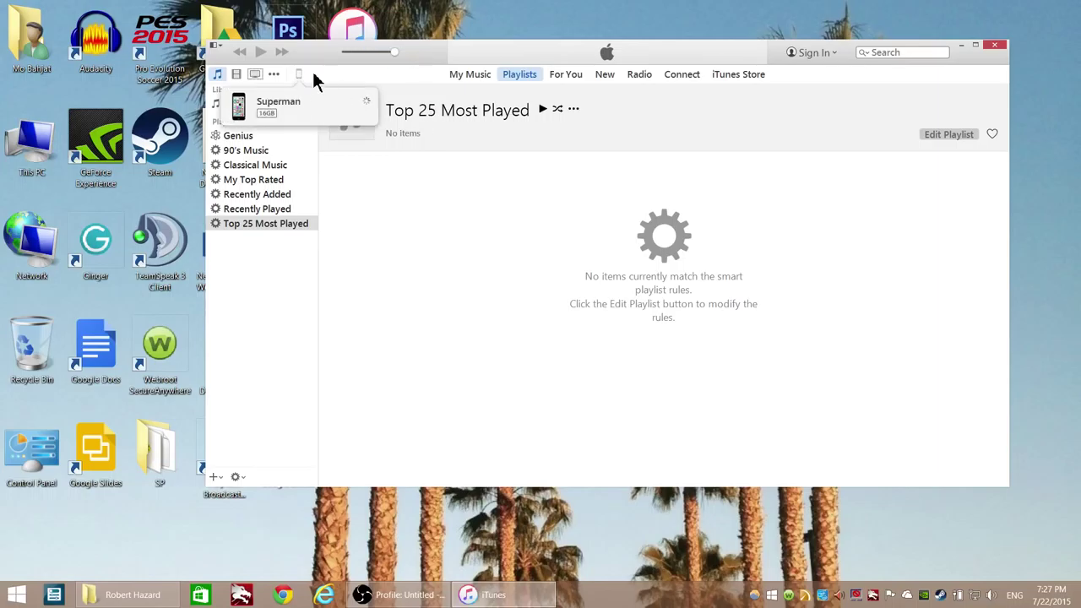
click(298, 75)
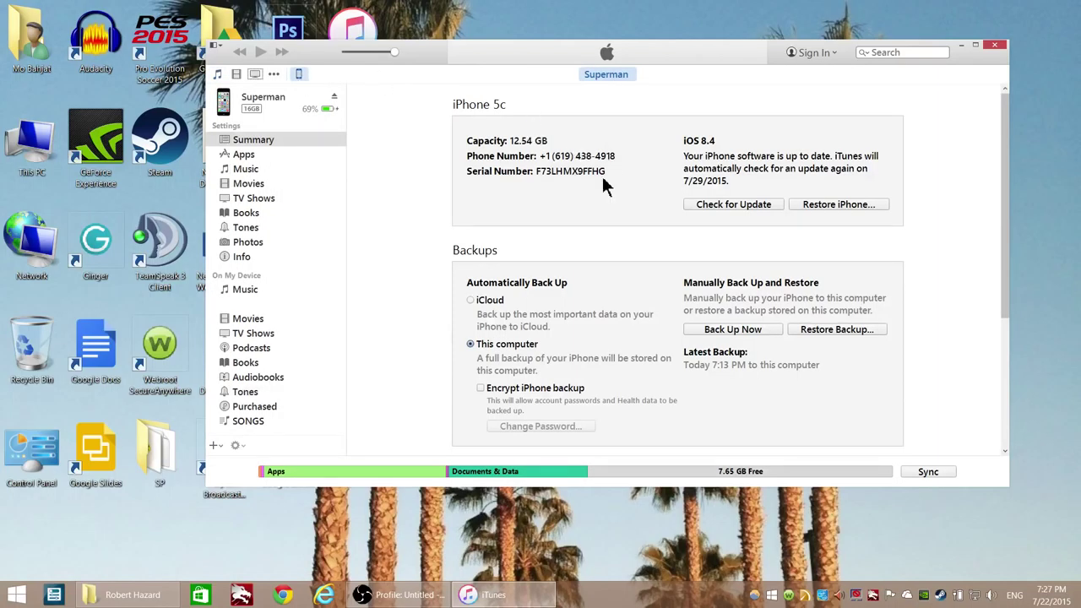
- Scroll through the iPhone 5c's Backups and Options sections, then back to the top
scroll(629, 221, down, 4)
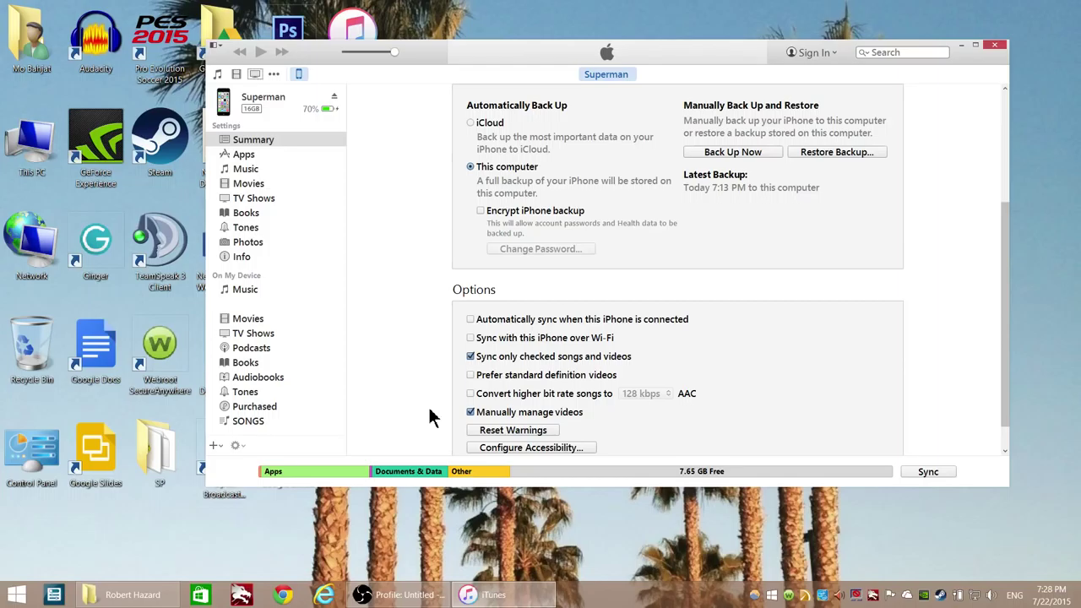
scroll(426, 405, down, 1)
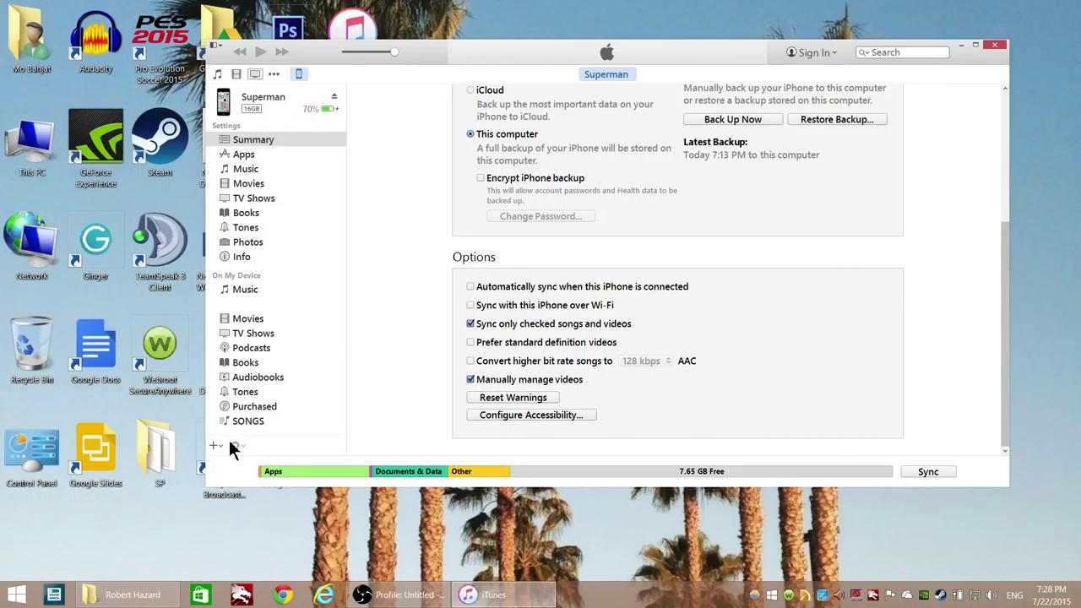
scroll(442, 414, up, 5)
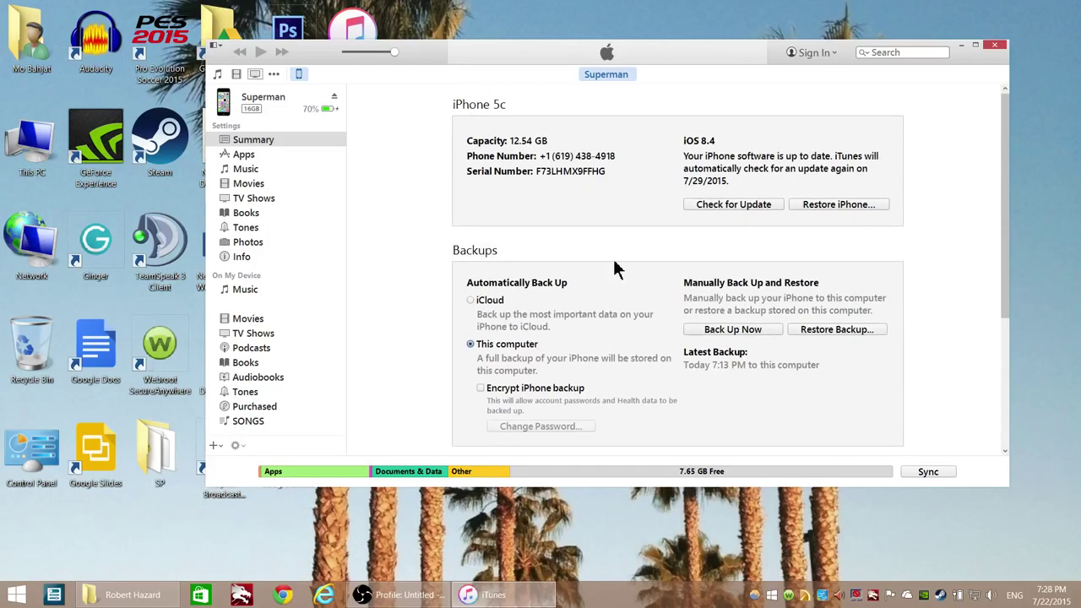
- Create a new empty playlist named 'Ringtones' in the music library
click(217, 75)
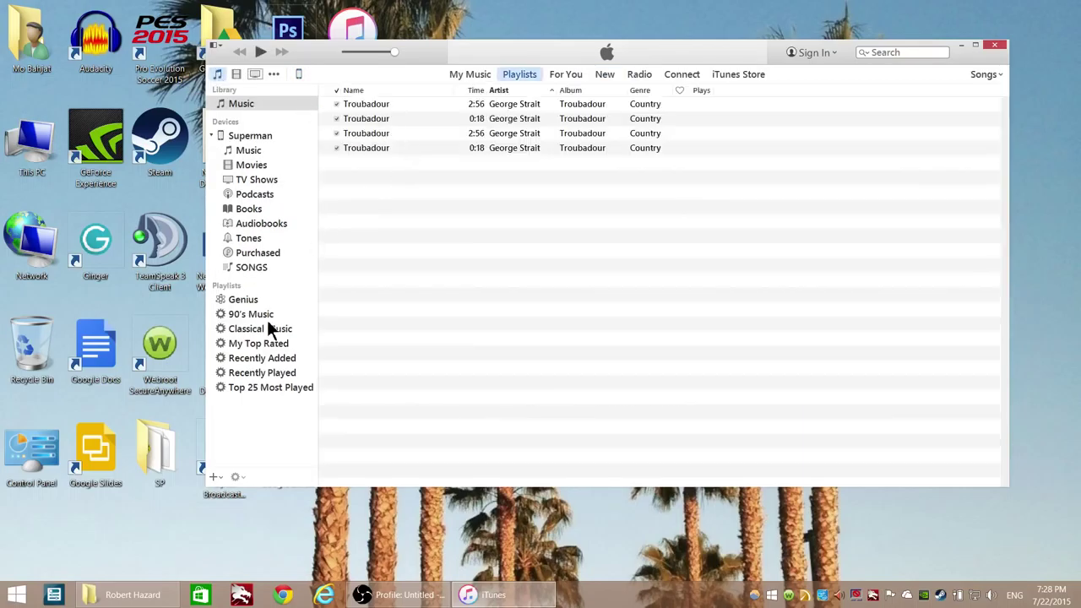
click(213, 478)
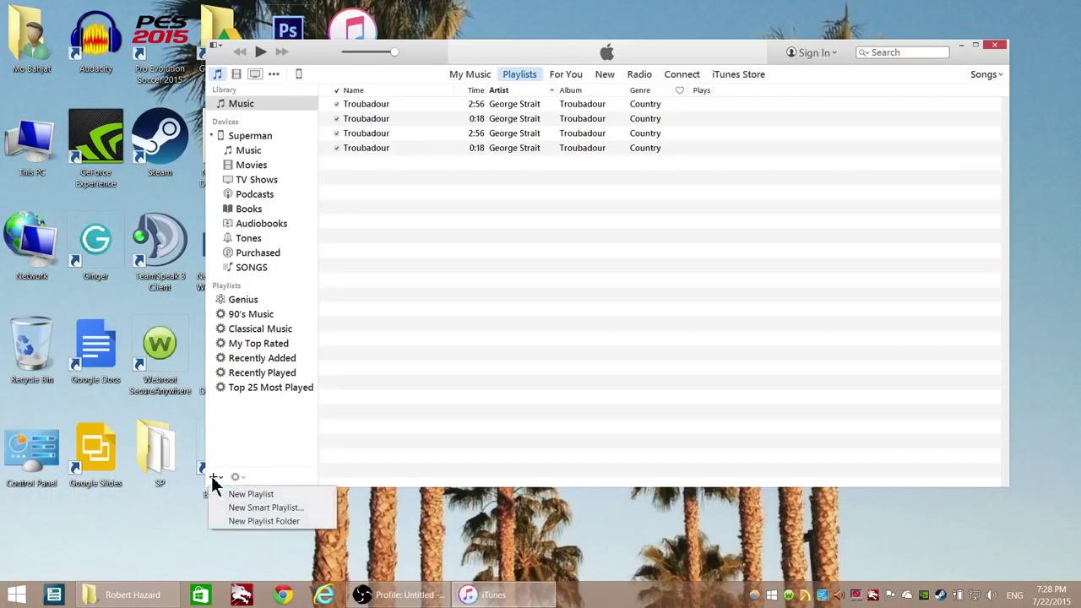
click(260, 496)
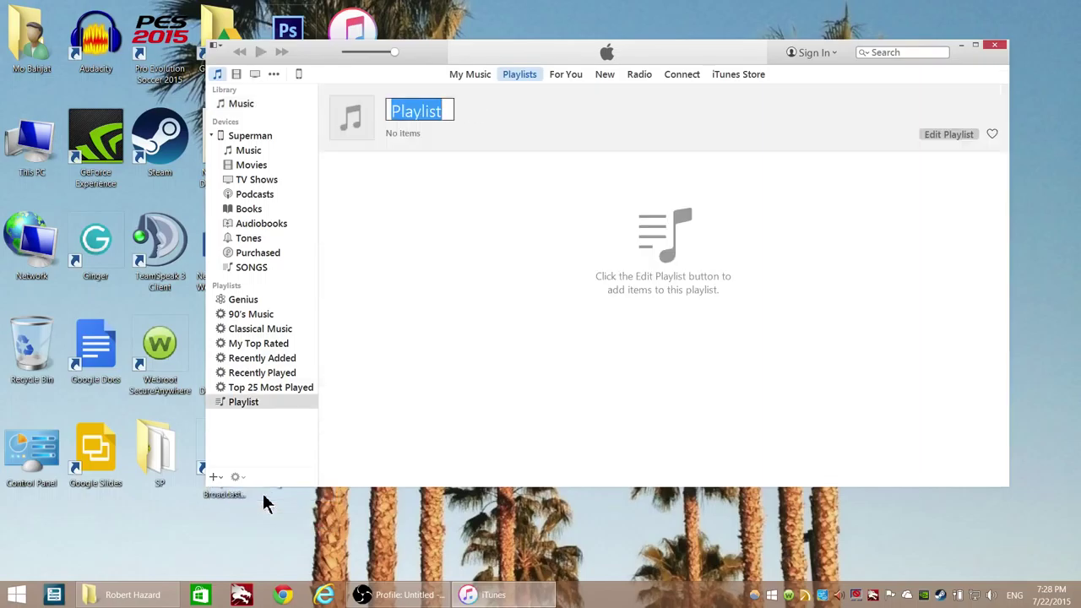
text(Ringtones)
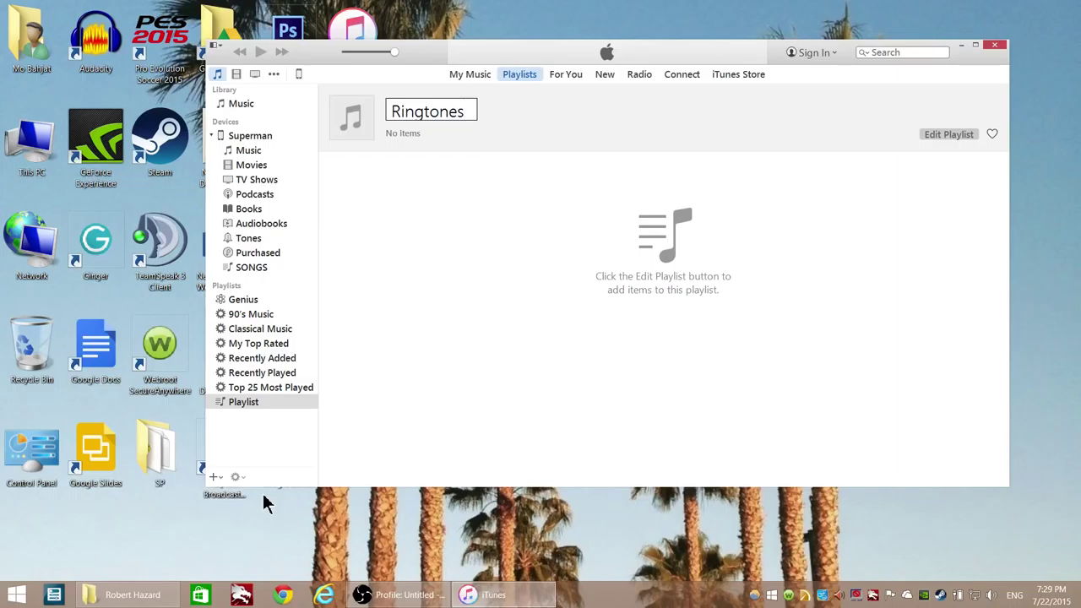
key(Return)
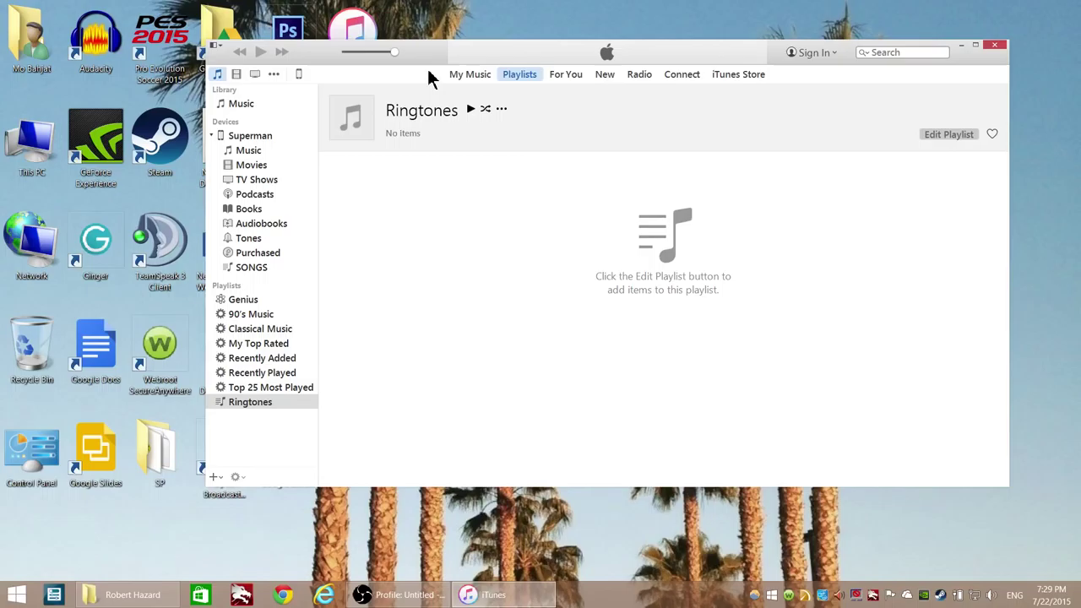
- Drag the George Strait Troubadour mp3 from the desktop into the Ringtones playlist
drag(429, 60, 693, 79)
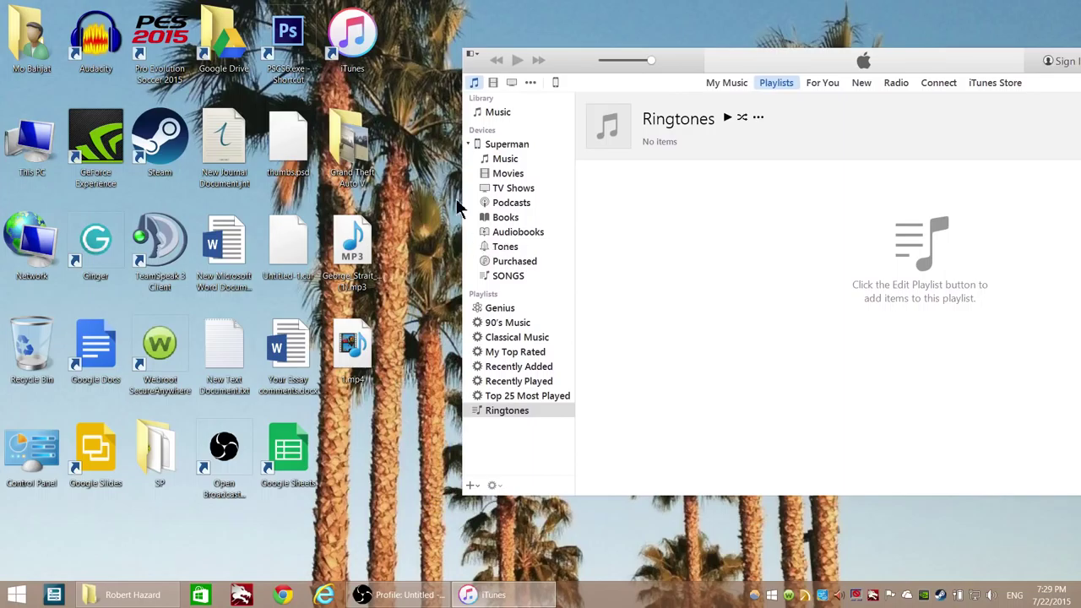
click(353, 236)
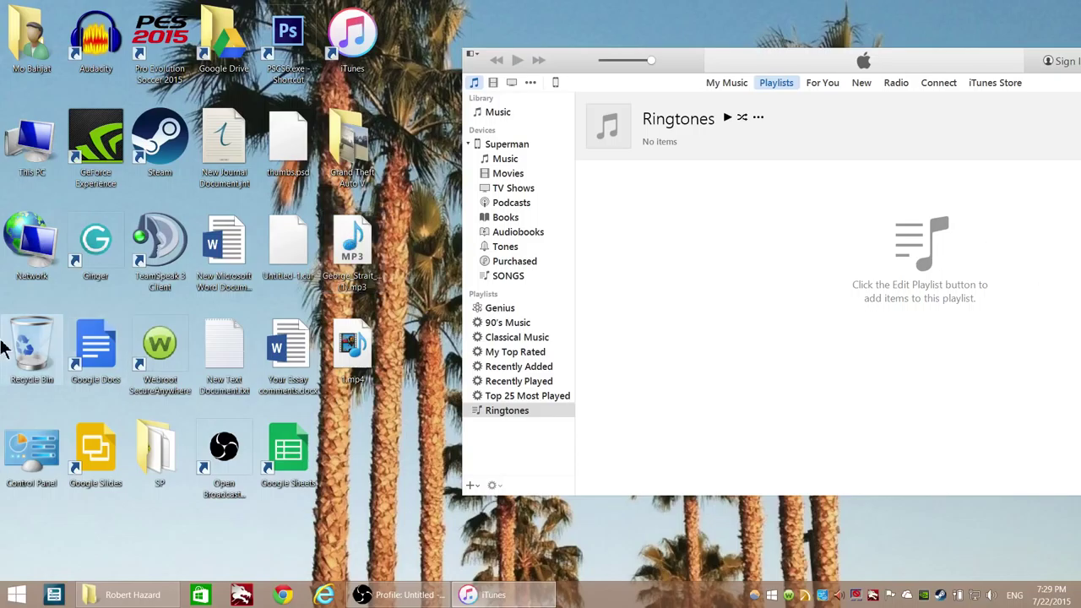
drag(353, 256, 731, 228)
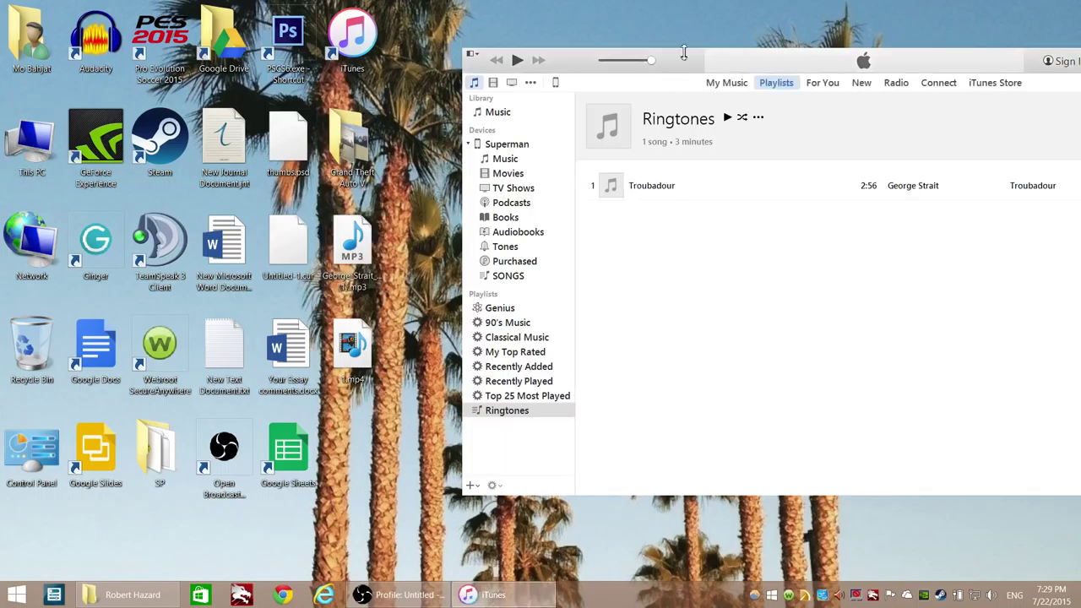
drag(735, 63, 506, 77)
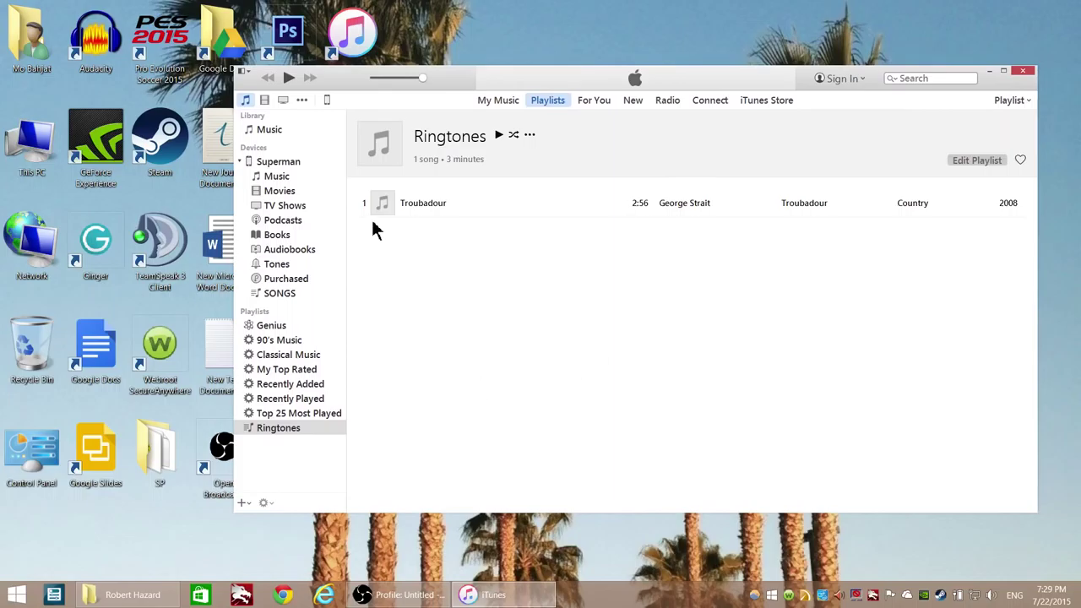
- Set Troubadour's stop time to 0:18 in its Get Info options
right_click(424, 203)
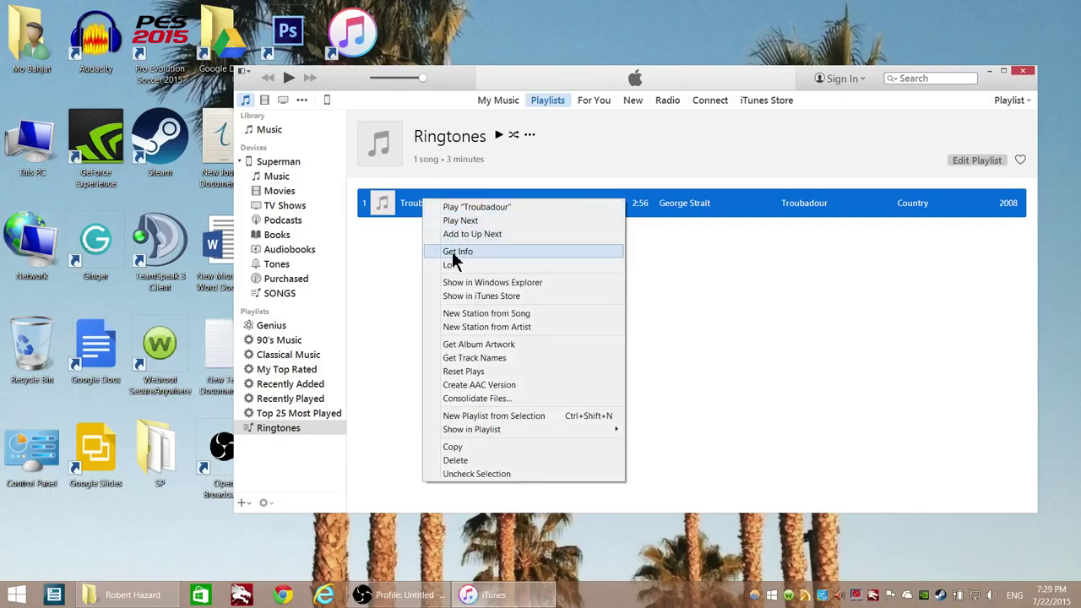
click(475, 253)
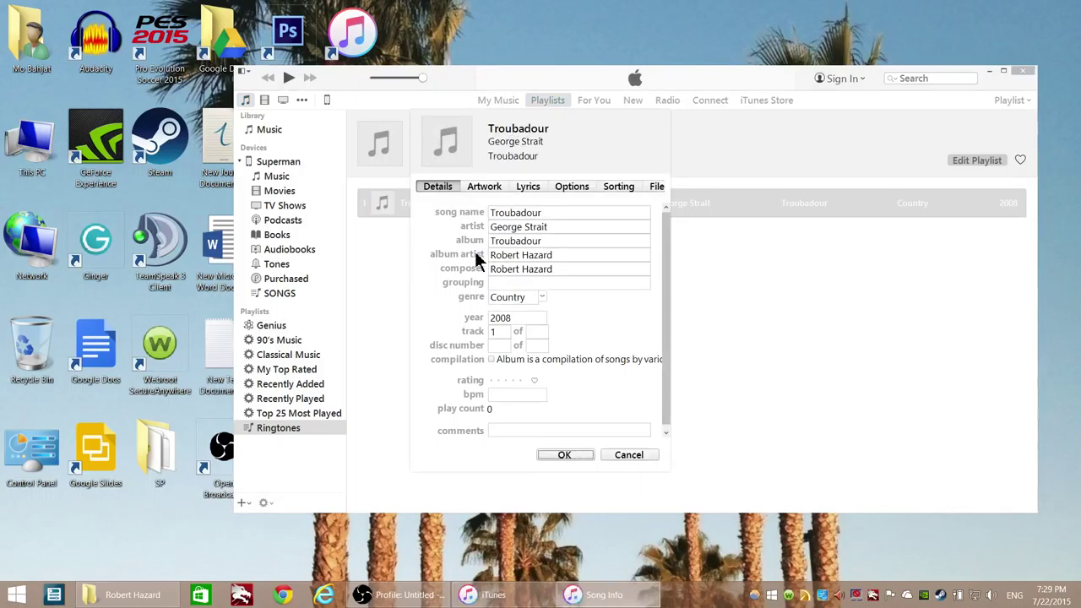
click(571, 187)
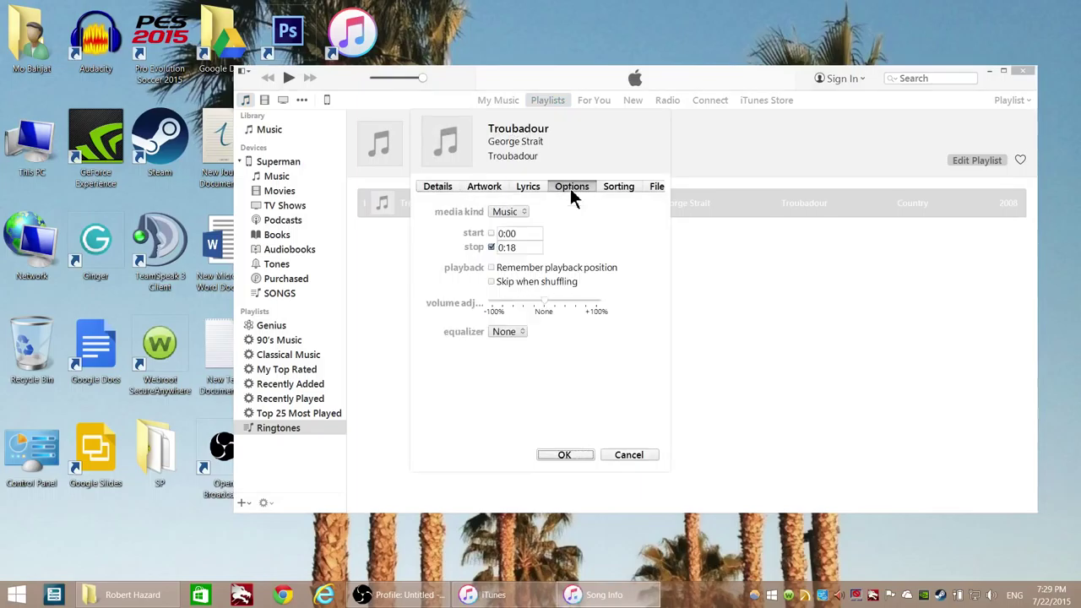
click(513, 246)
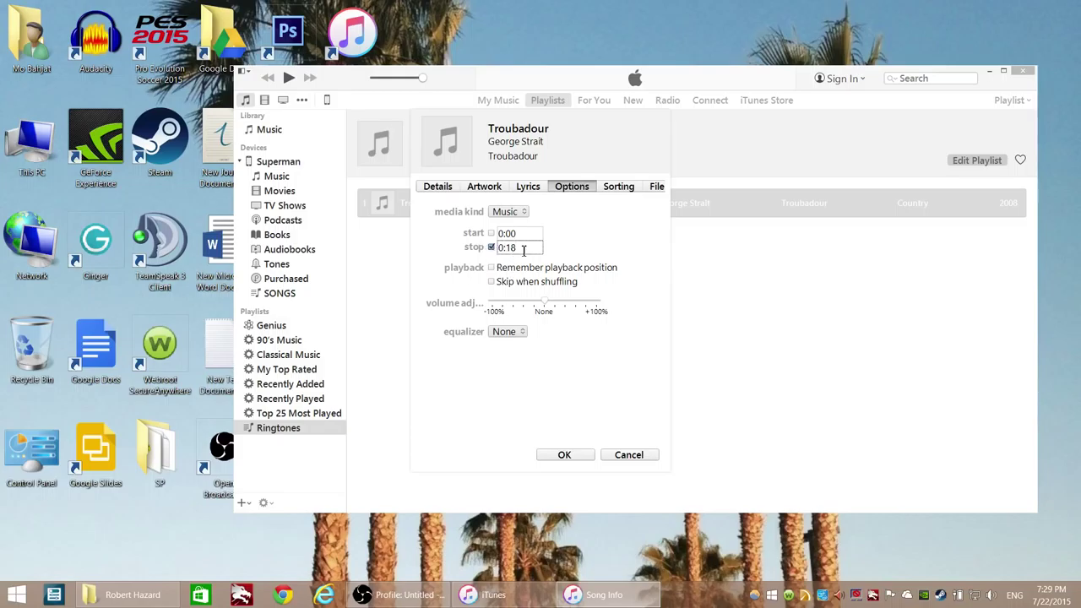
drag(524, 249, 498, 246)
click(518, 246)
click(558, 454)
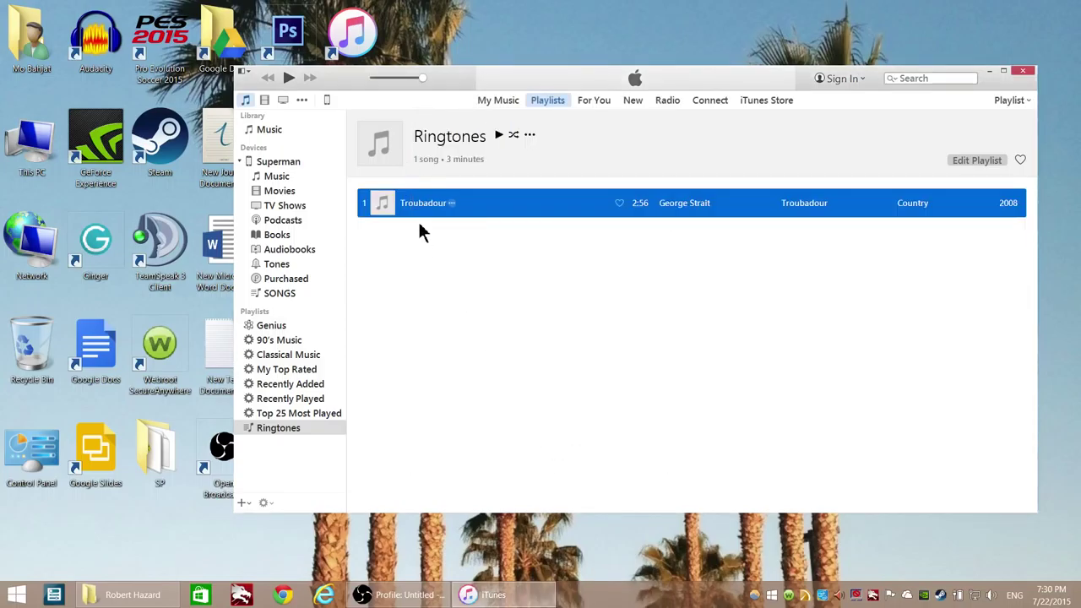
- Close the leftover File Explorer folder window from the taskbar
click(108, 596)
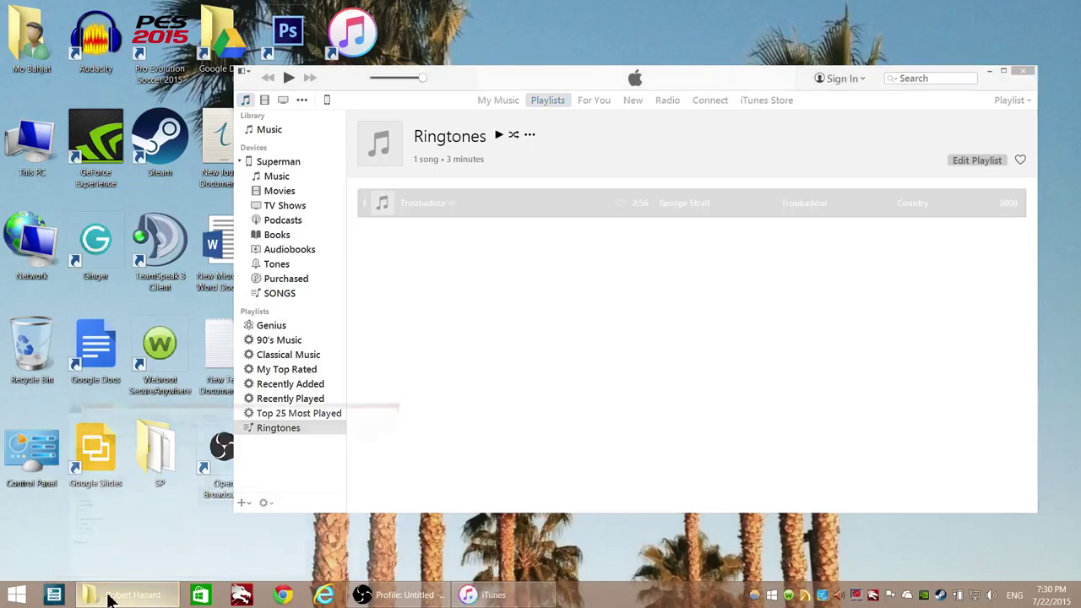
click(108, 597)
right_click(108, 596)
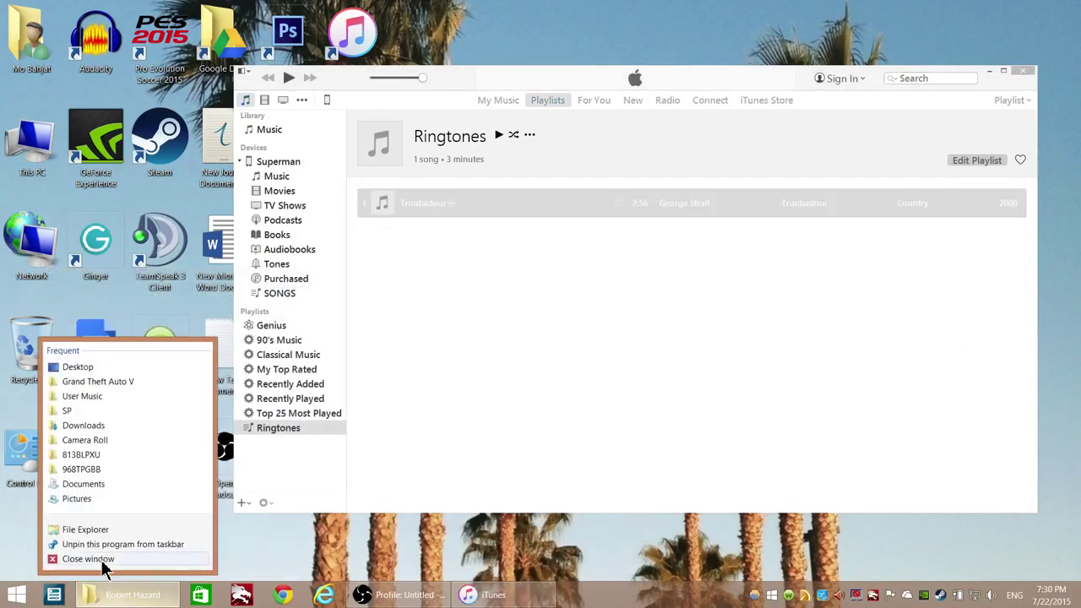
click(102, 564)
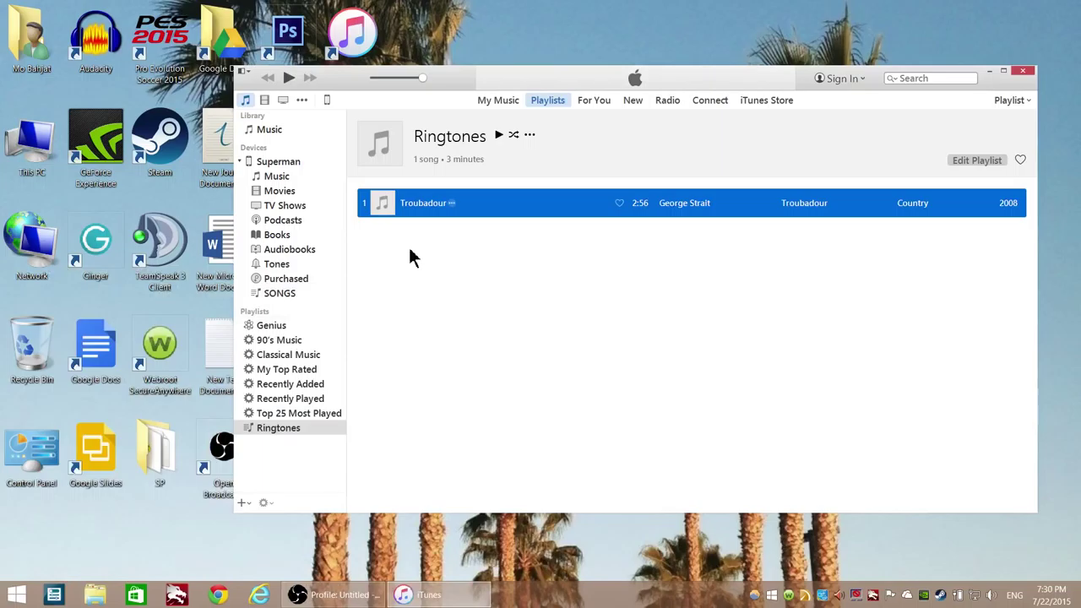
- Create an AAC version of Troubadour, then open the home folder on the desktop
right_click(427, 206)
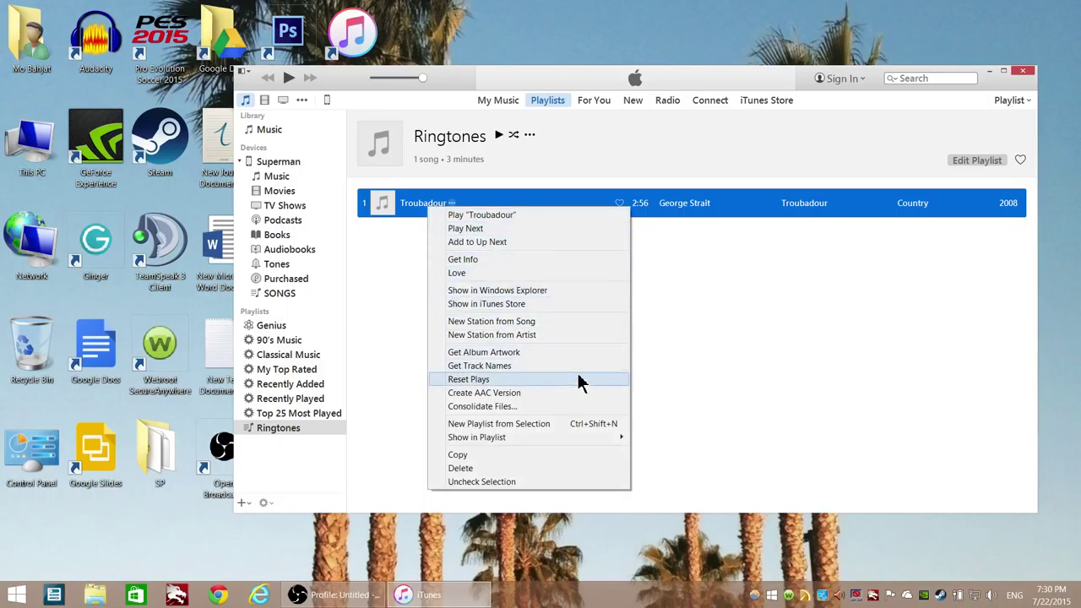
click(528, 395)
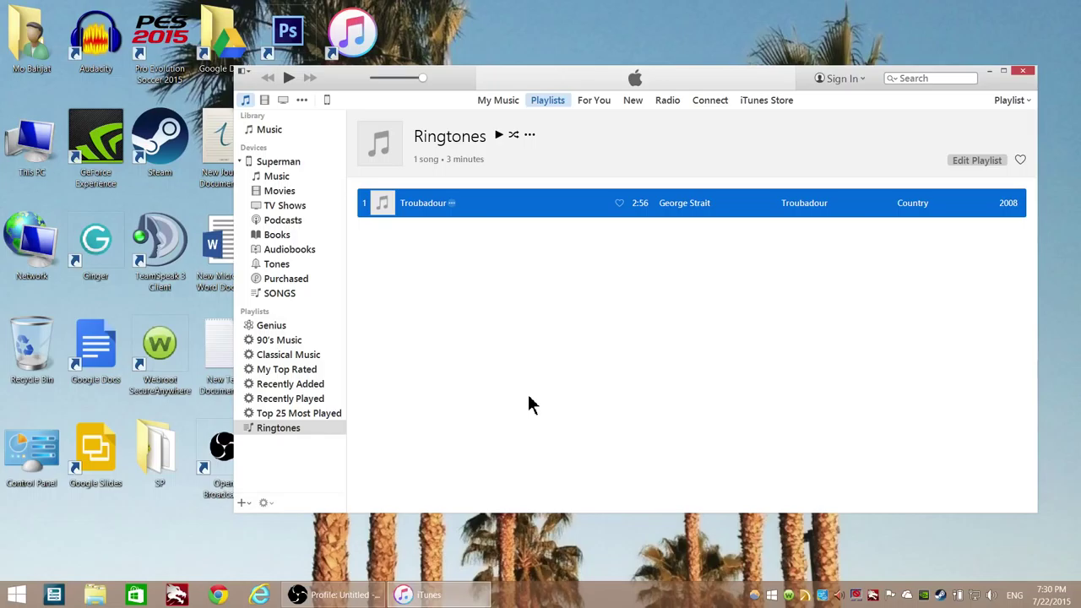
double_click(33, 32)
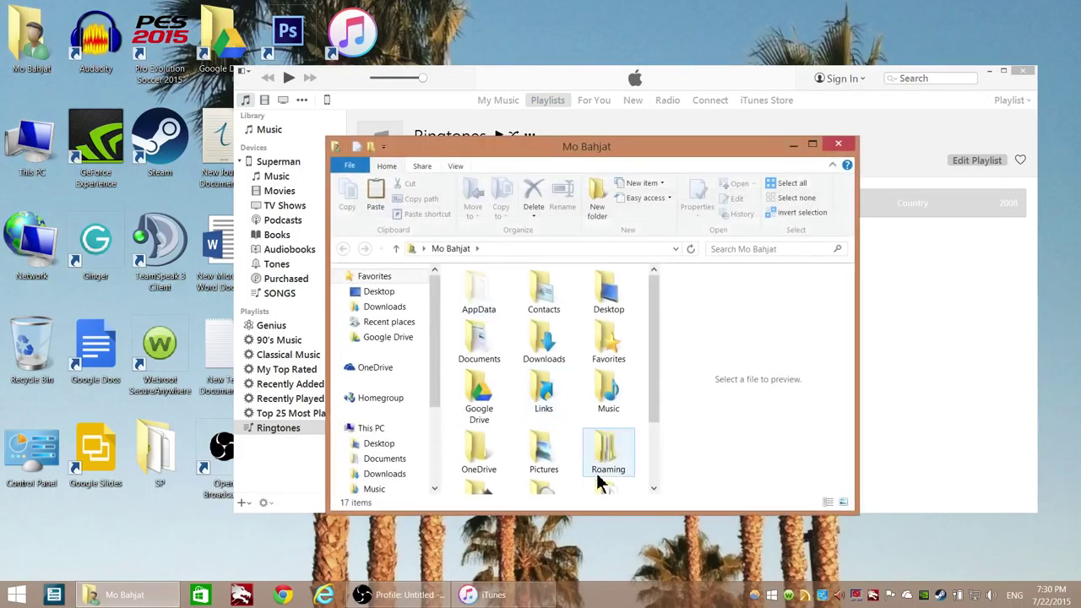
- Navigate Music > iTunes > iTunes Media > artist > Troubadour to find 01 Troubadour.m4a
double_click(619, 403)
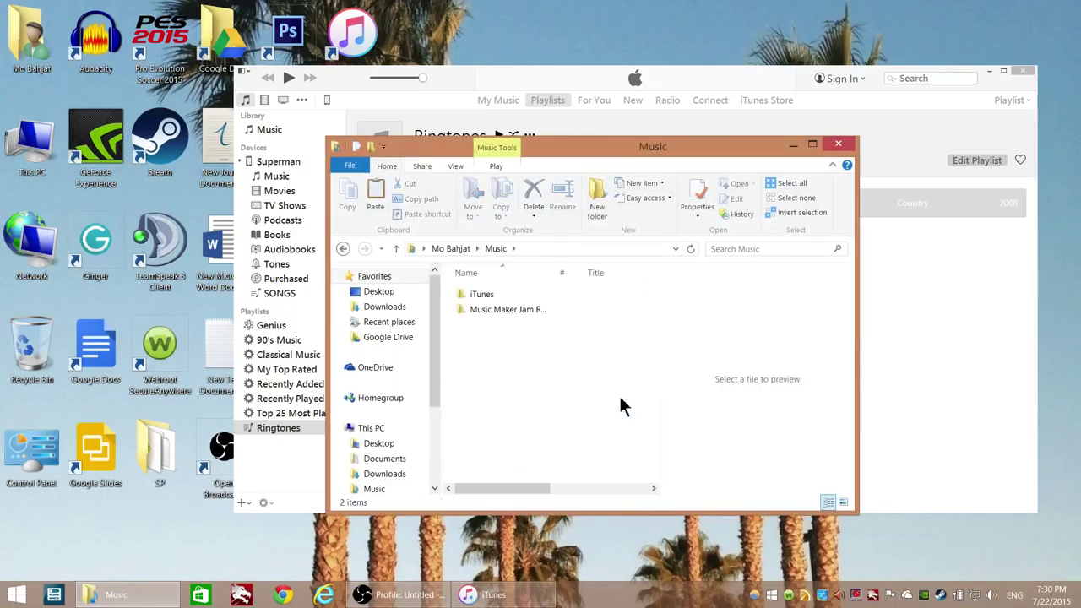
double_click(481, 294)
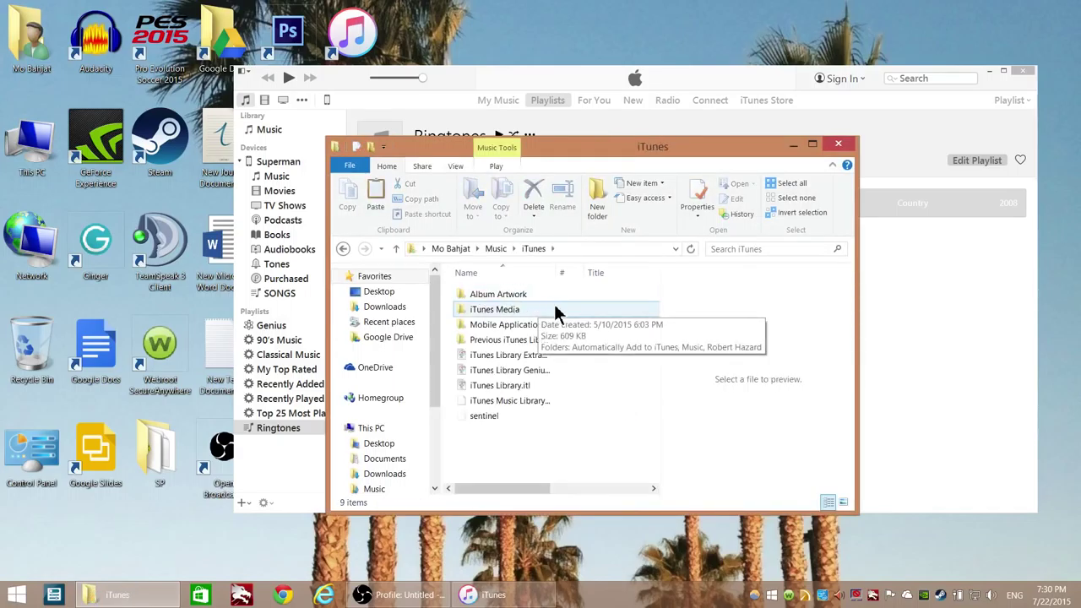
double_click(554, 311)
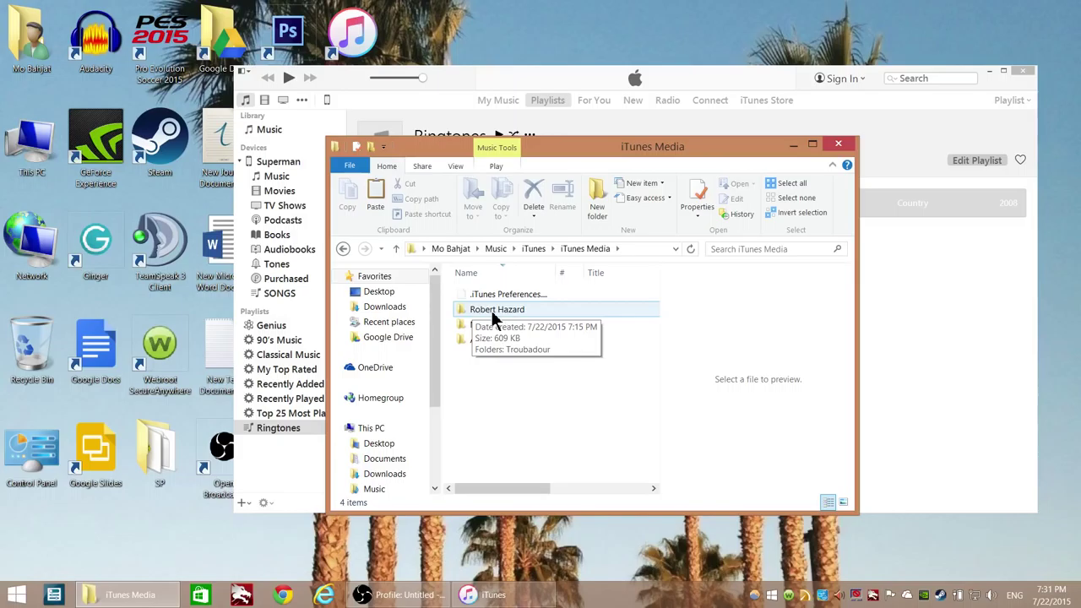
double_click(492, 310)
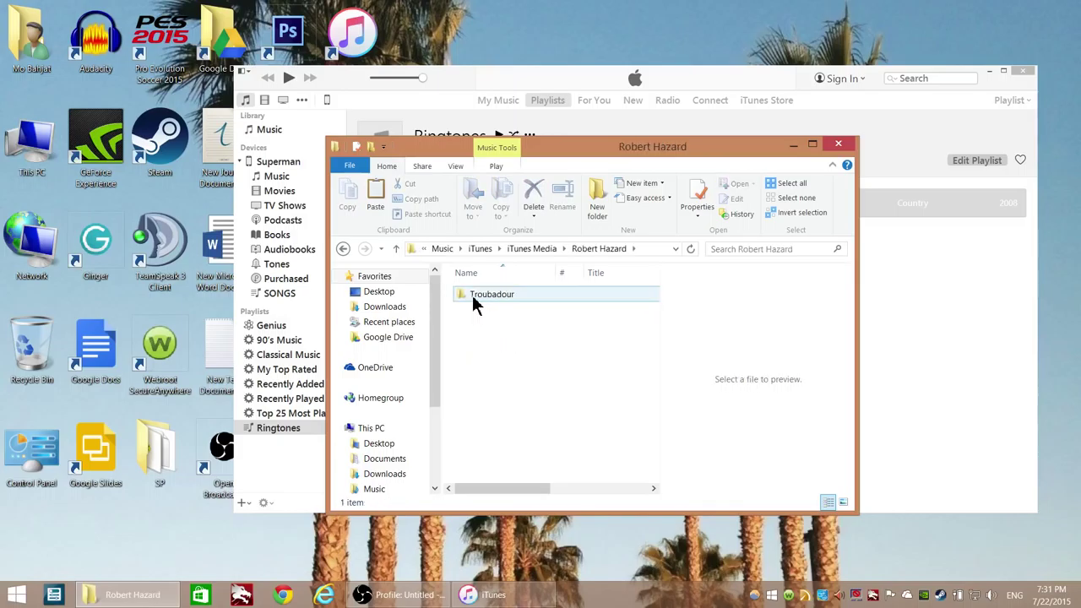
double_click(485, 294)
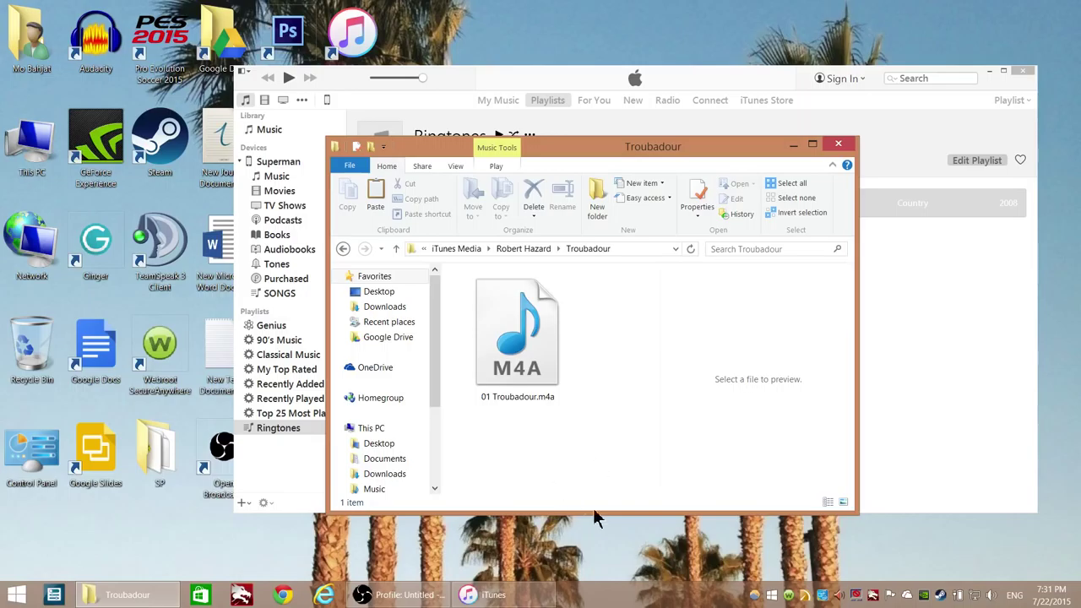
- Rename 01 Troubadour.m4a to 01 Troubadour.m4r and confirm the extension change
click(500, 362)
right_click(512, 340)
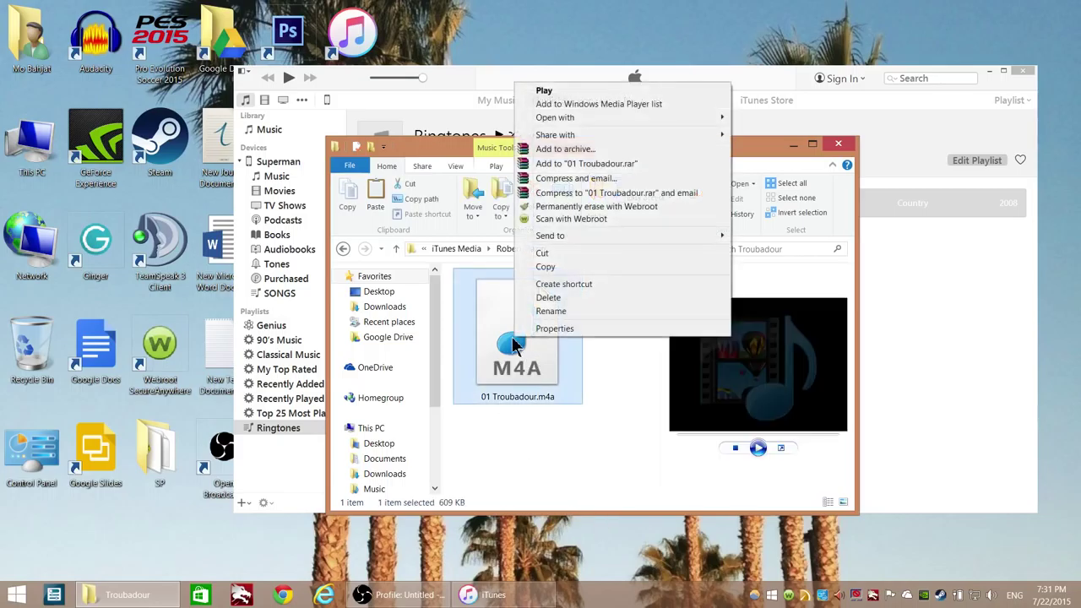
click(551, 312)
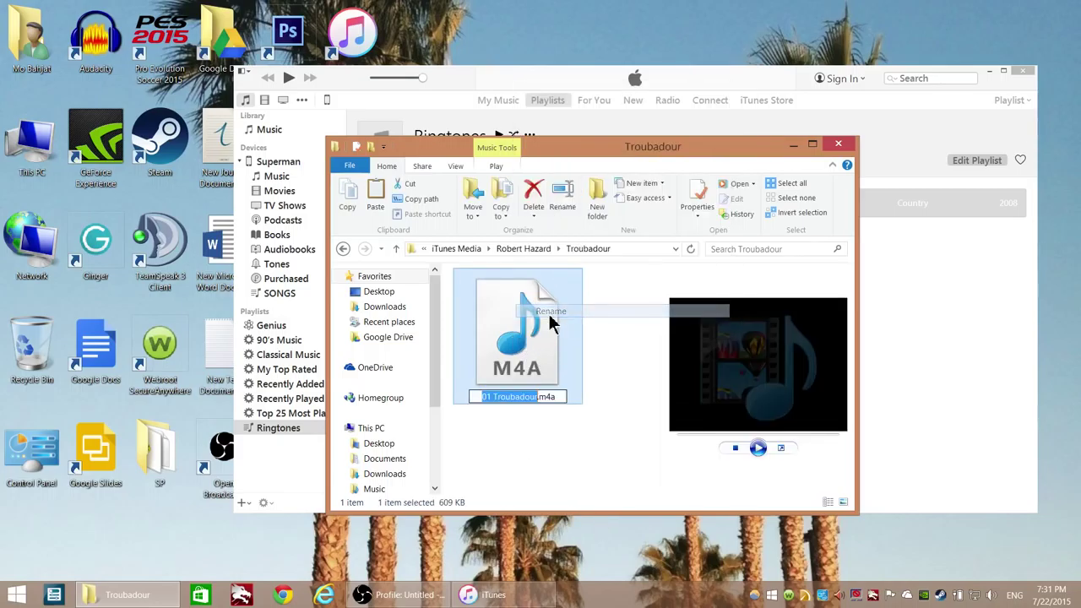
click(560, 399)
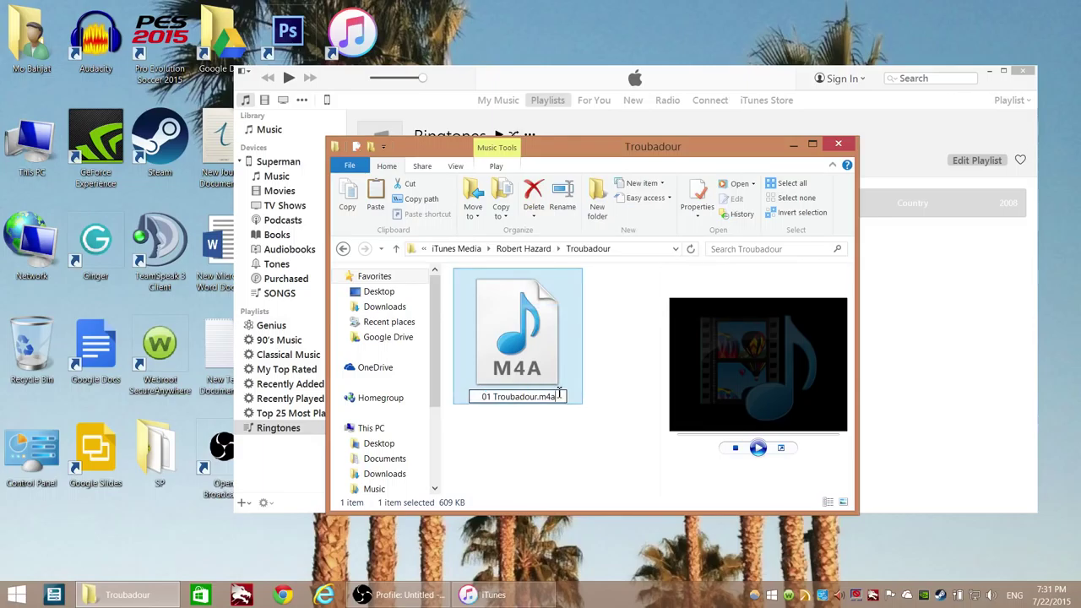
double_click(558, 395)
click(559, 399)
key(BackSpace)
text(r)
click(582, 461)
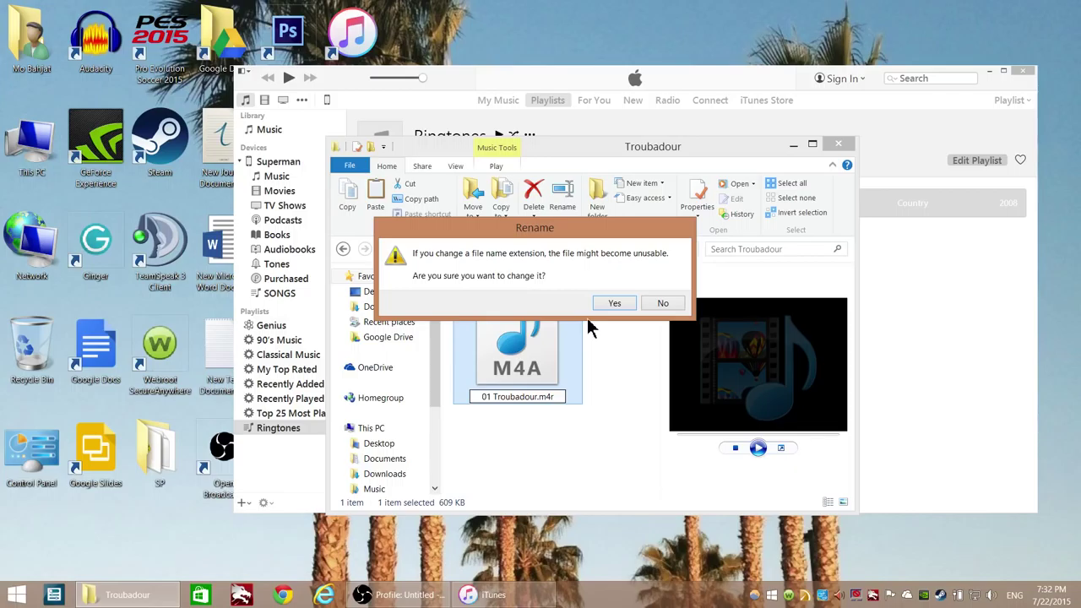
click(609, 304)
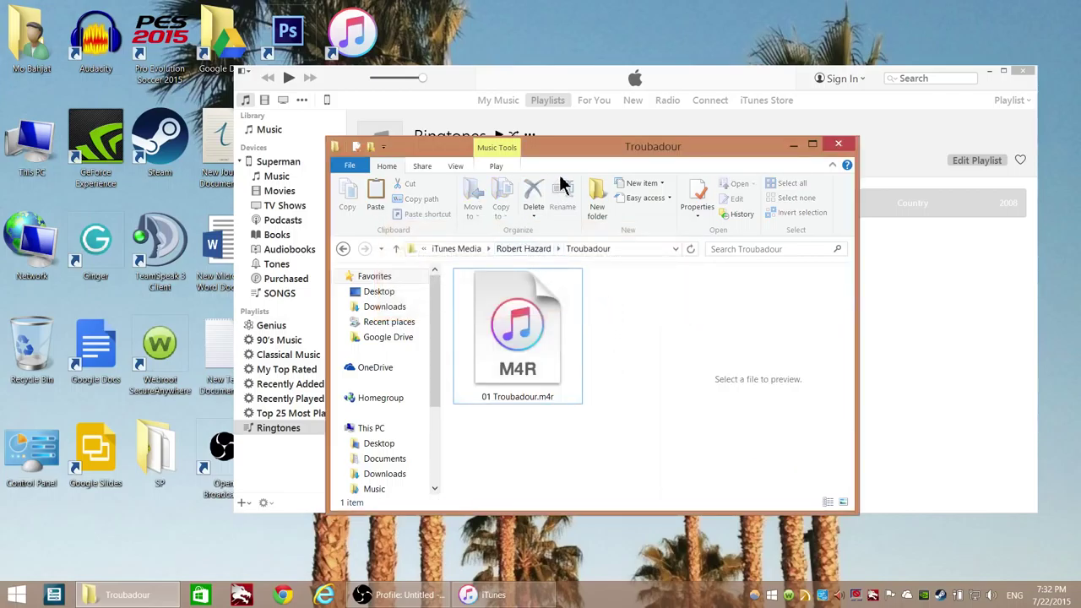
drag(562, 154, 783, 156)
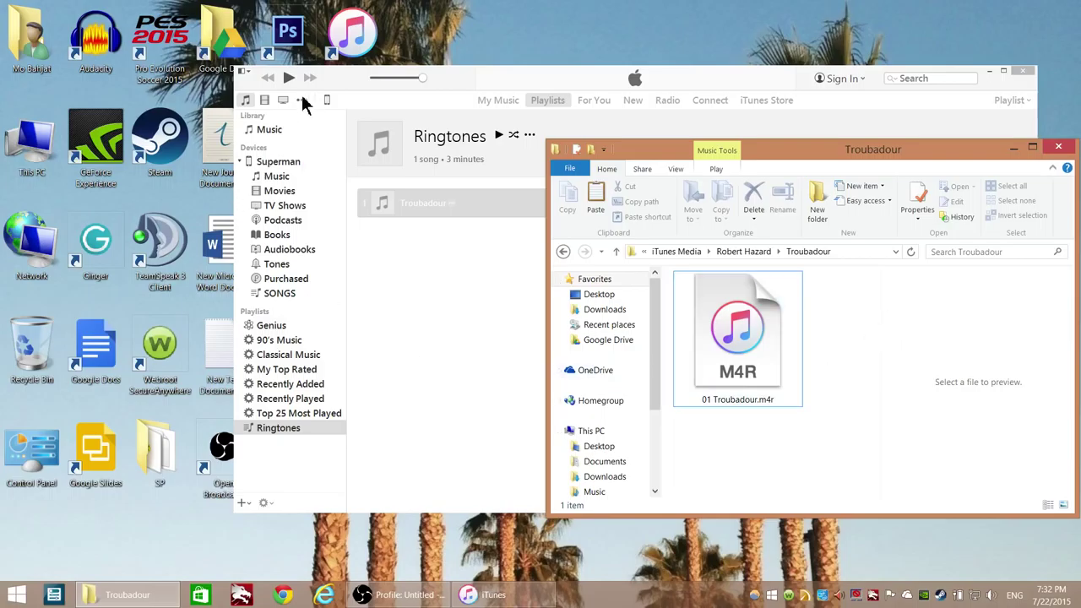
- Switch iTunes to the Tones library
click(361, 109)
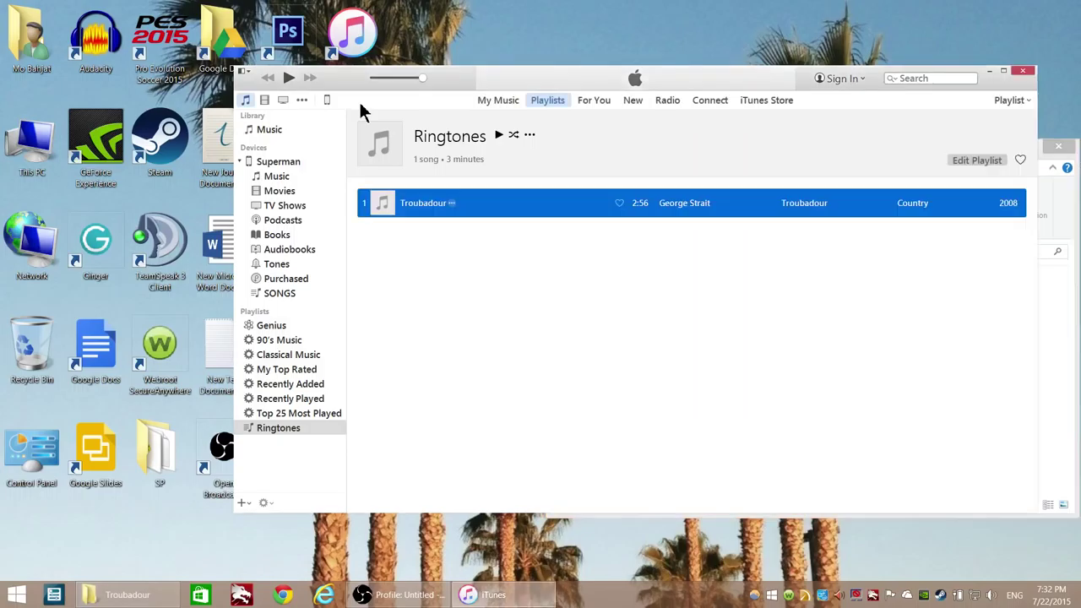
click(302, 101)
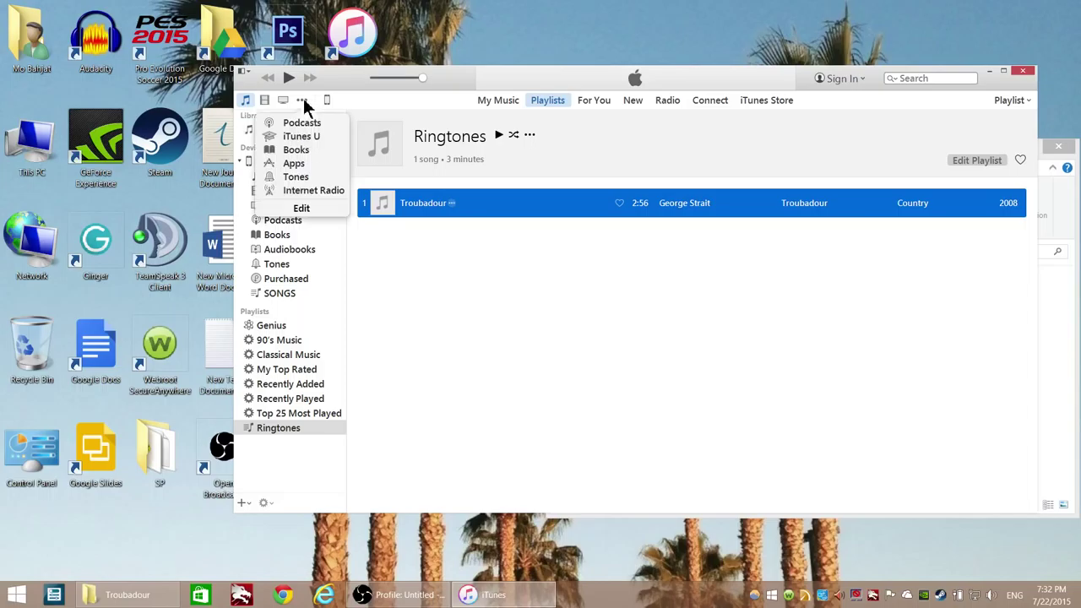
click(301, 182)
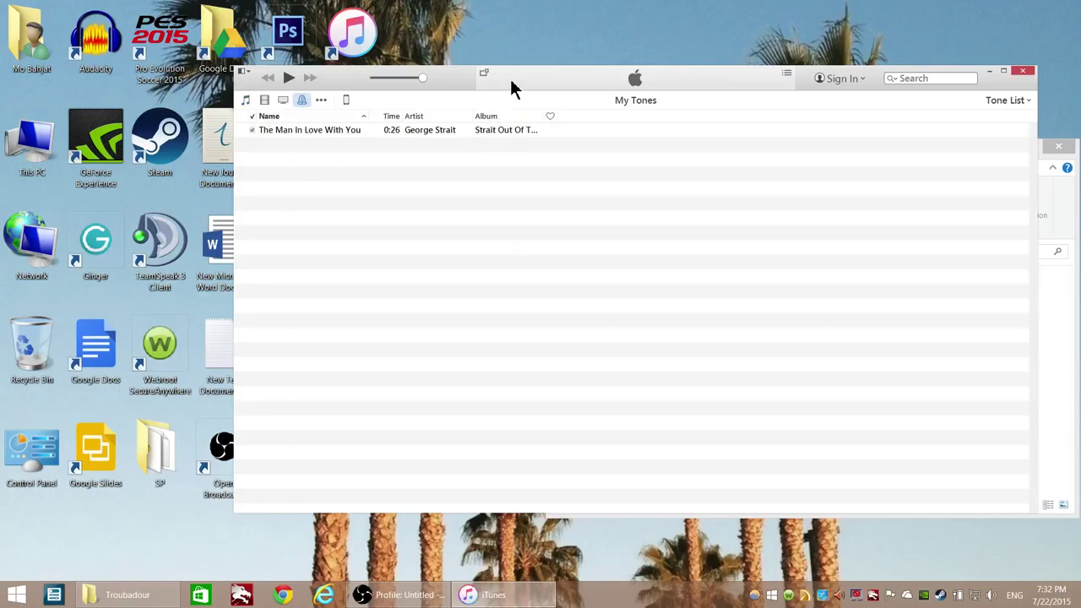
- Drag 01 Troubadour.m4r from the Explorer folder into the iTunes Tones list
drag(512, 87, 495, 90)
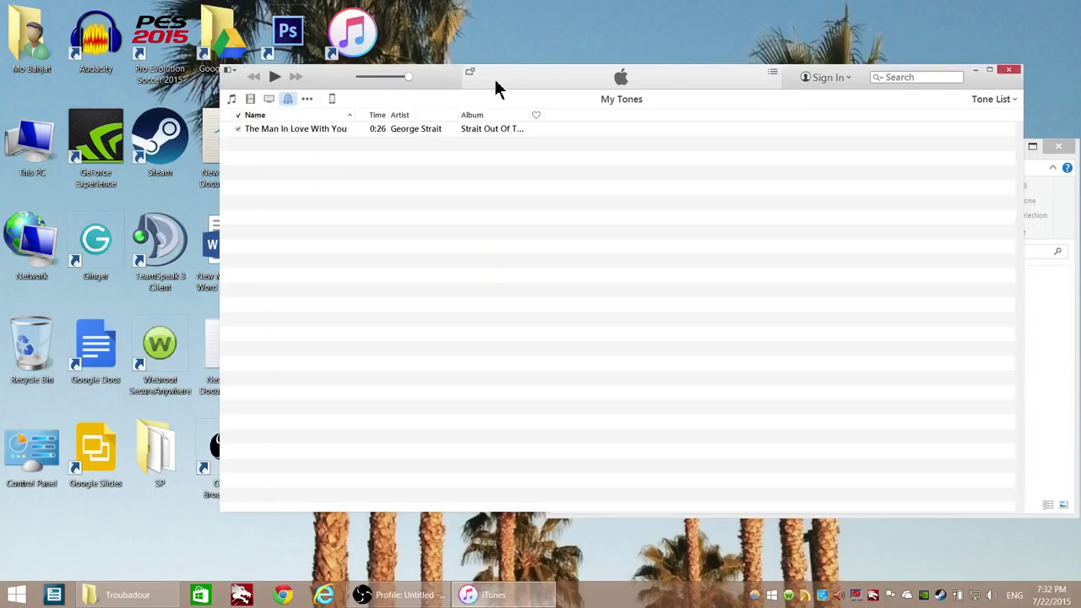
click(1038, 436)
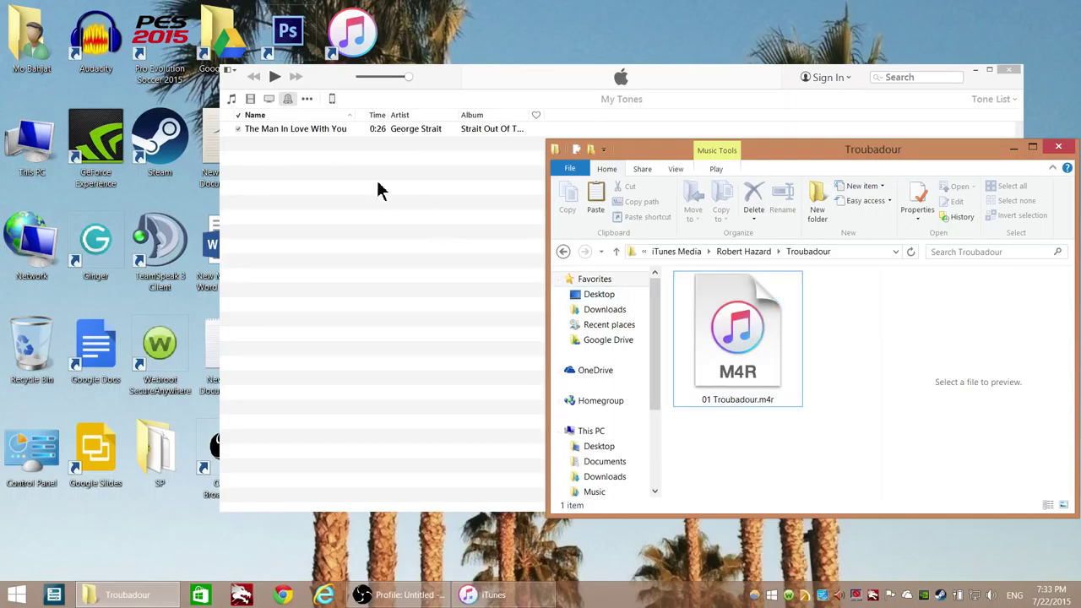
drag(737, 330, 459, 300)
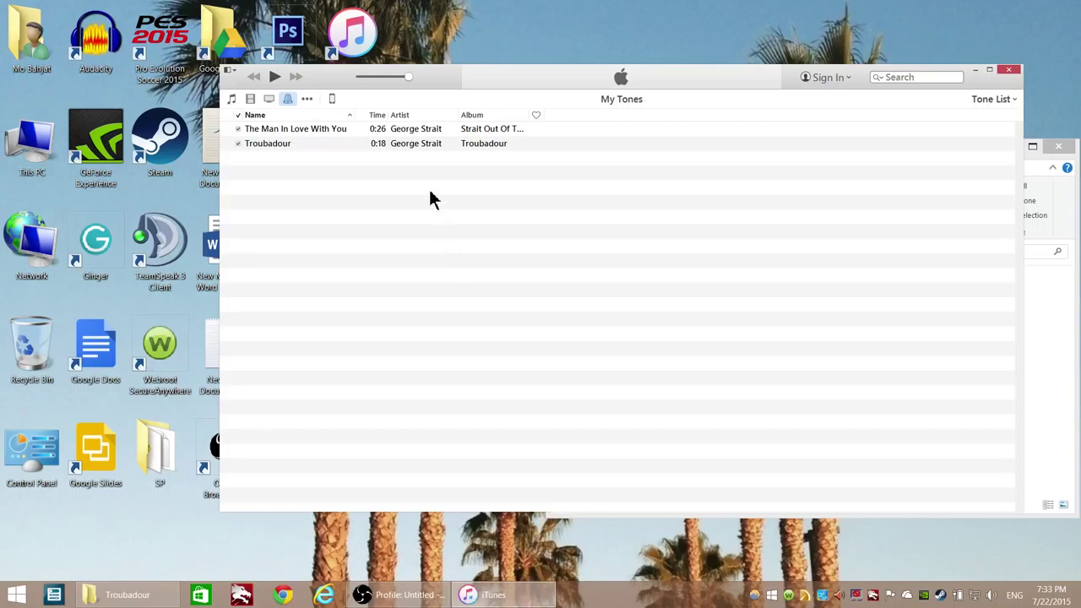
- Check that Troubadour now appears in My Tones at 0:18
mouse_move(389, 149)
- Drag the 0:18 Troubadour tone onto the Superman iPhone in the Devices sidebar
click(407, 148)
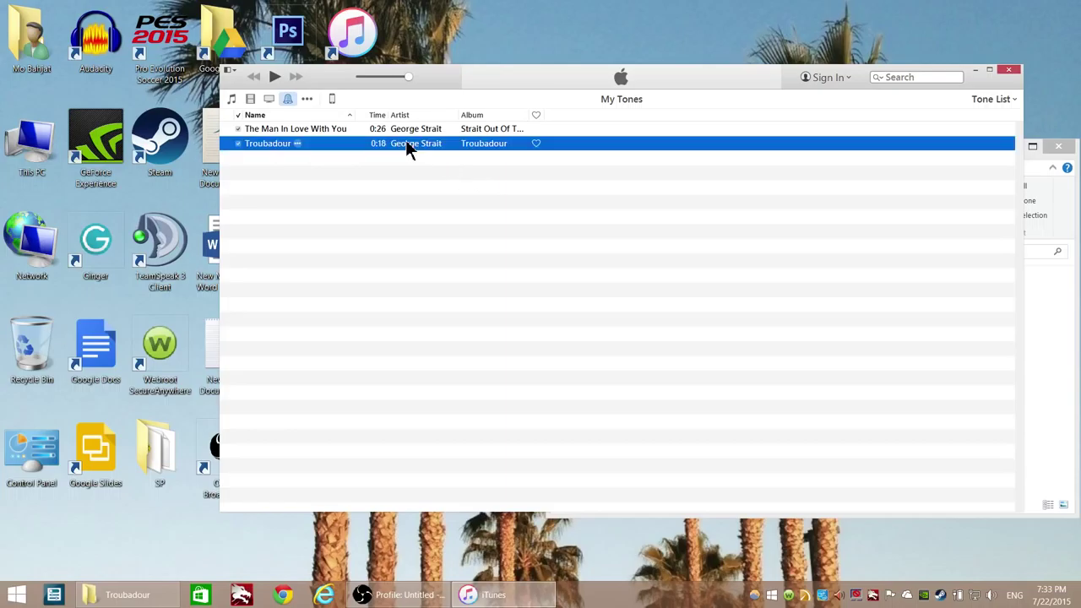
drag(406, 141, 392, 150)
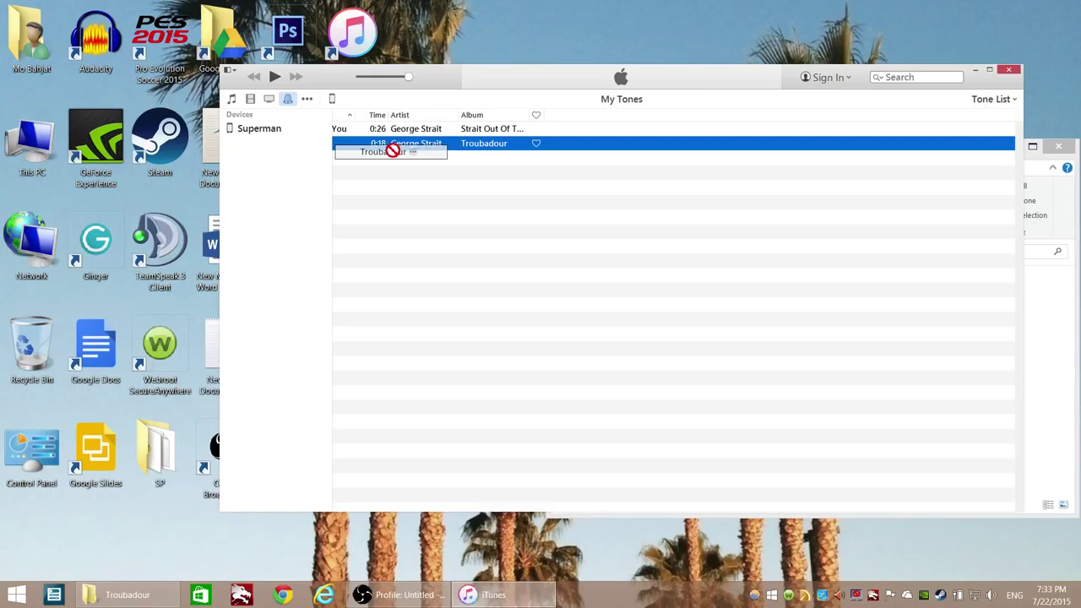
drag(392, 150, 257, 131)
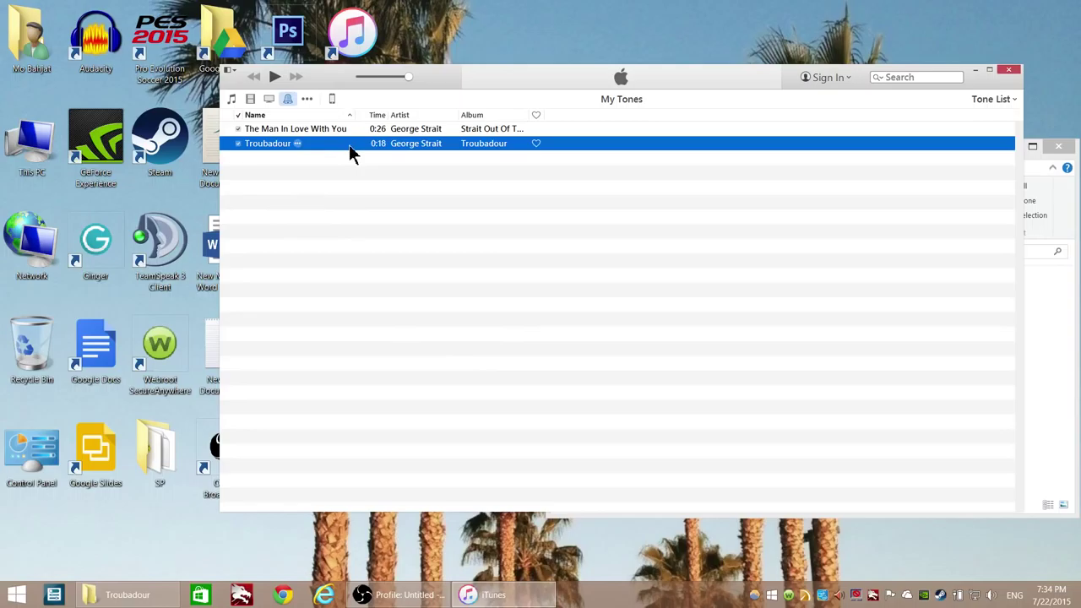
- Tick Sync Tones on the Superman iPhone's Tones settings and accept Remove and Sync
click(332, 100)
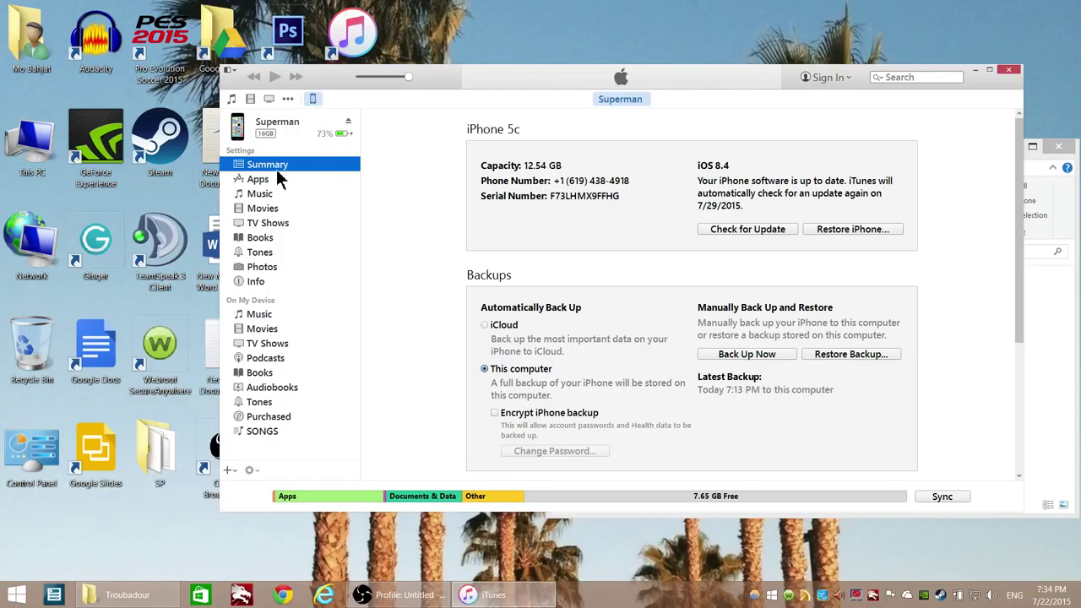
click(256, 254)
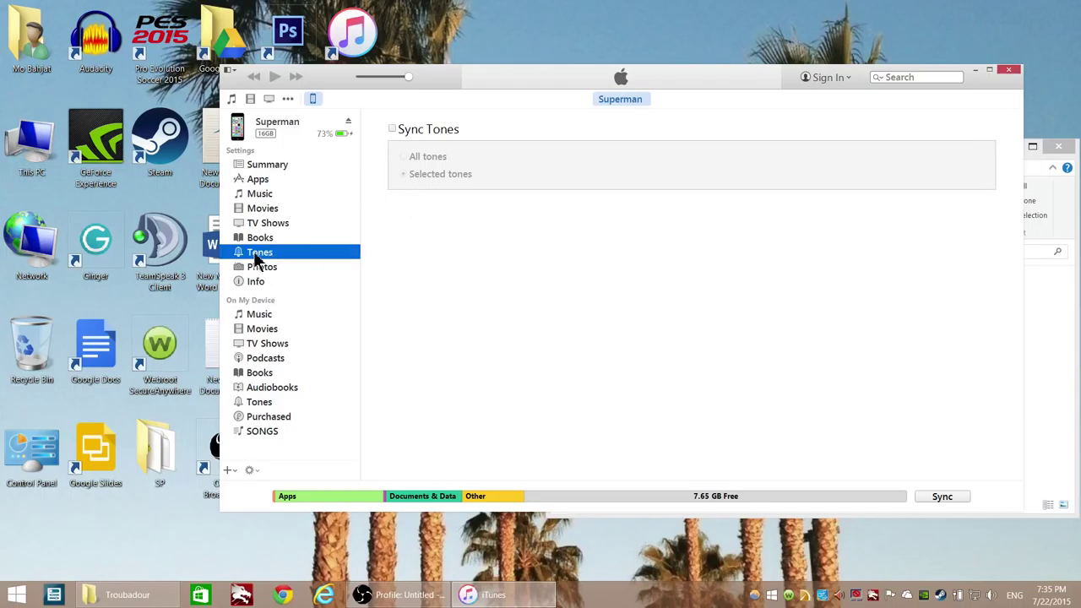
click(391, 129)
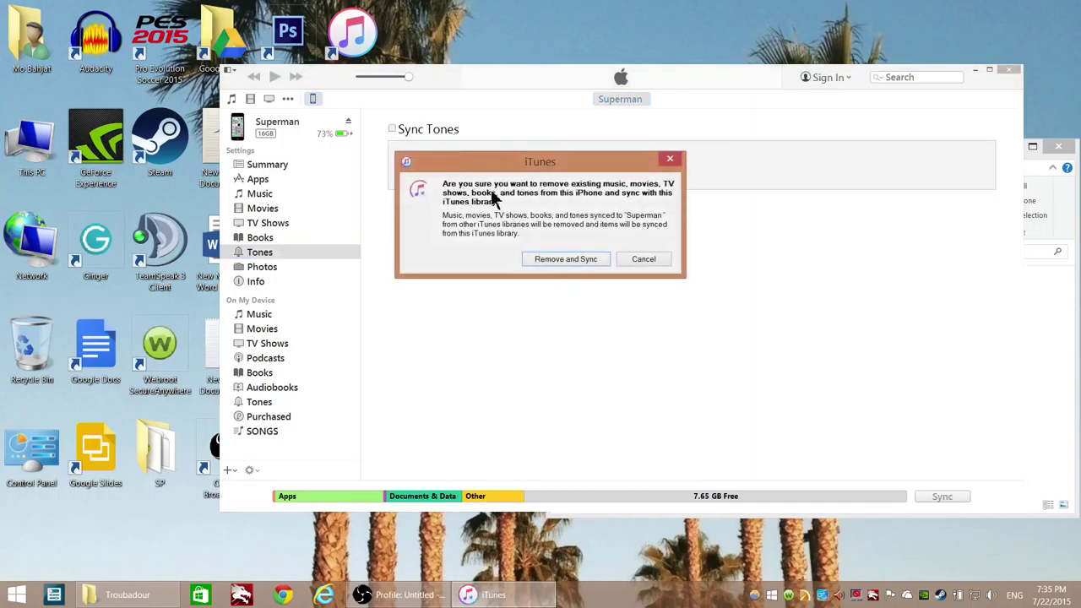
click(650, 258)
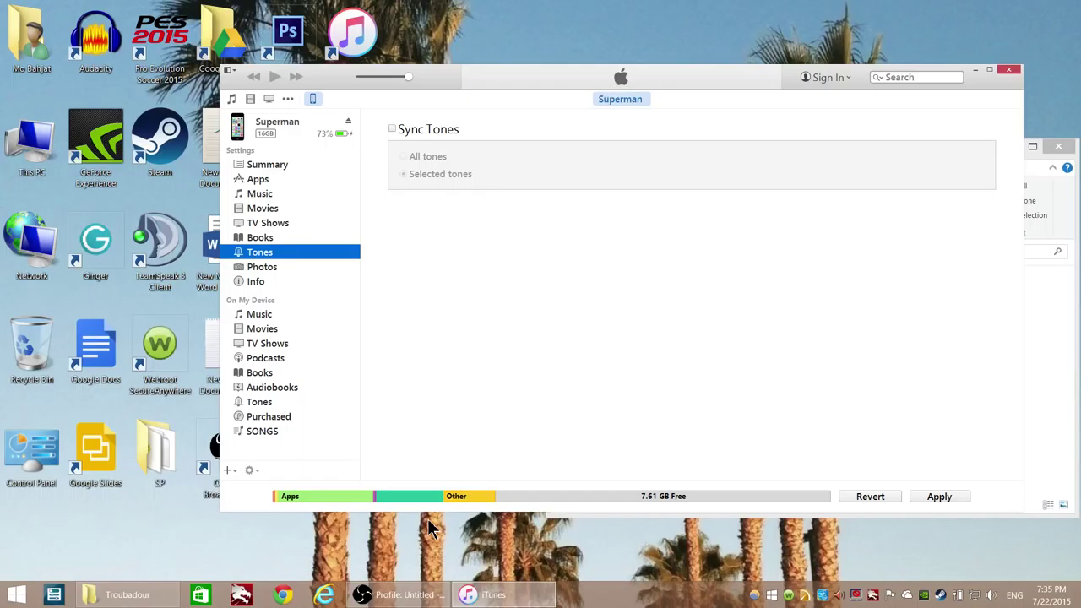
- Bring the OBS recording window in front of iTunes from the taskbar
mouse_move(404, 598)
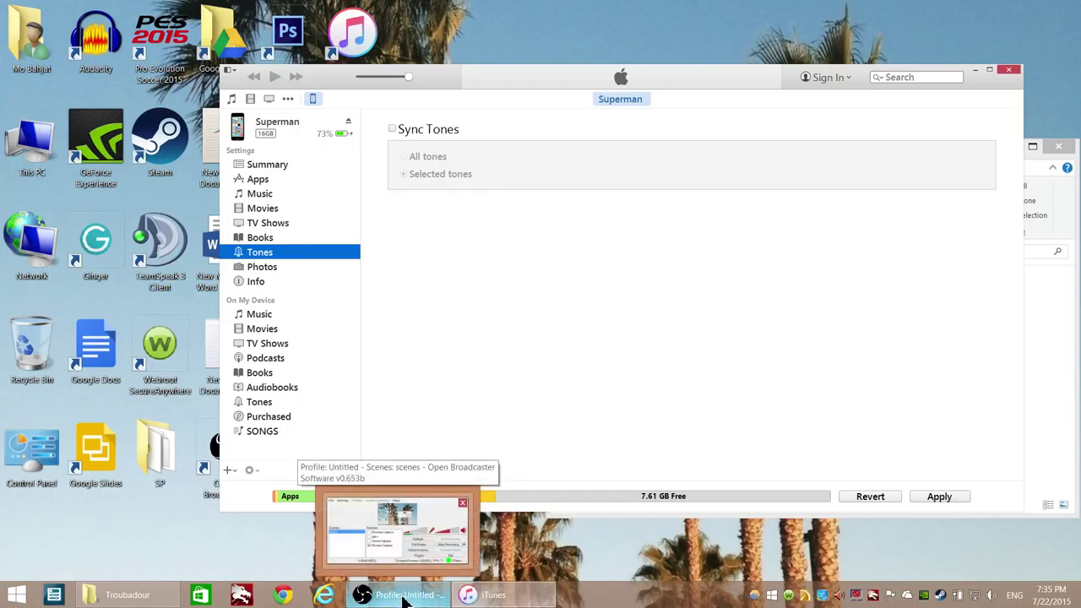
click(404, 596)
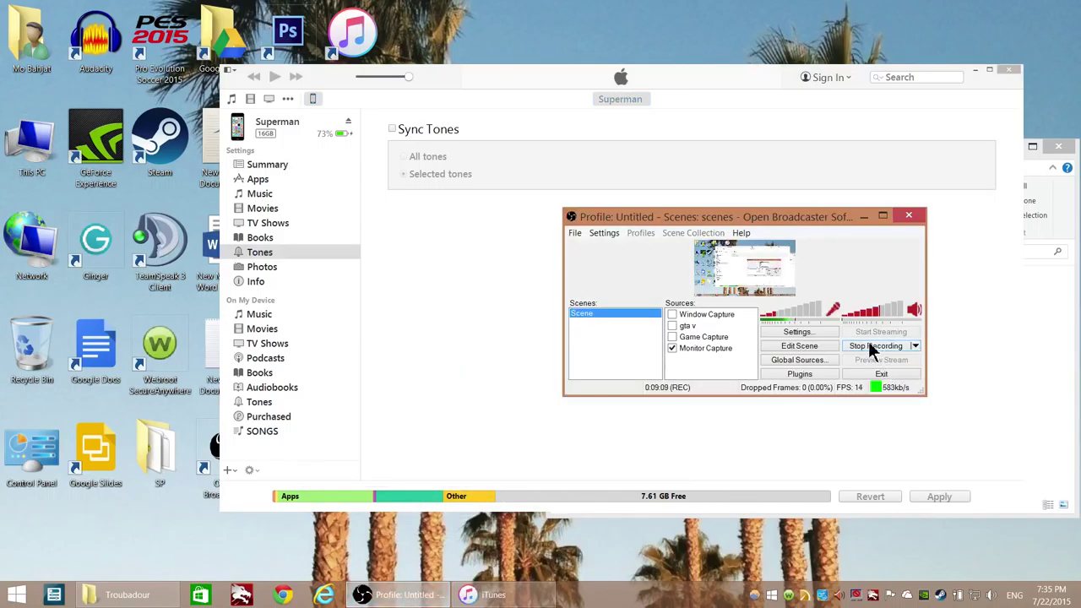